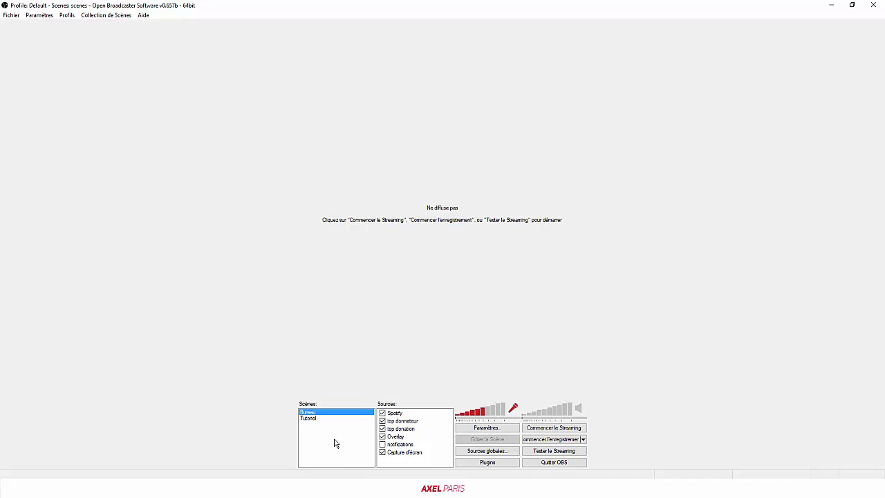
Step: Add a new scene named video tuto
{"action": "right_click", "coordinate": [334, 443]}
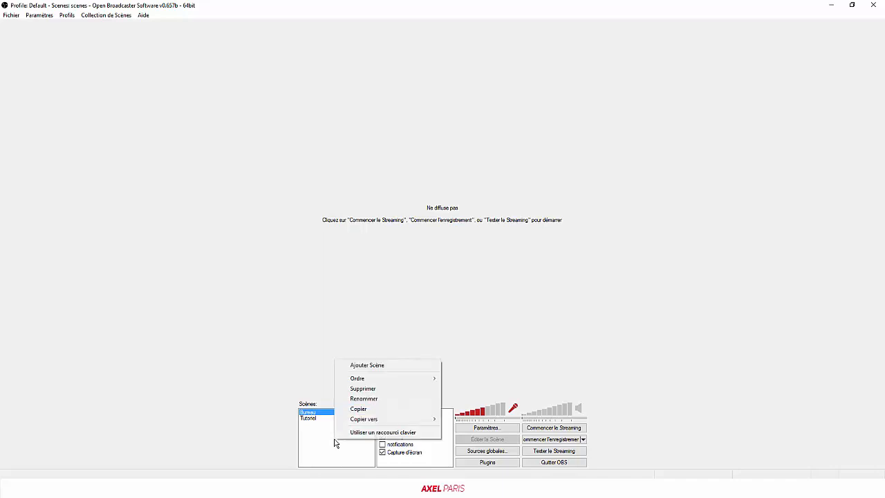
{"action": "left_click", "coordinate": [366, 365]}
{"action": "left_click", "coordinate": [385, 236]}
{"action": "left_click_drag", "start_coordinate": [384, 236], "coordinate": [346, 245]}
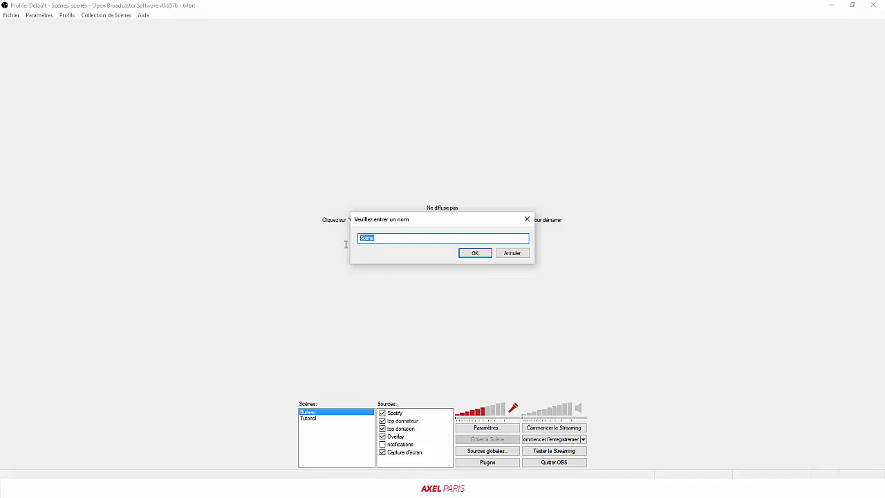
{"action": "type", "text": "VID"}
{"action": "key", "text": "Return"}
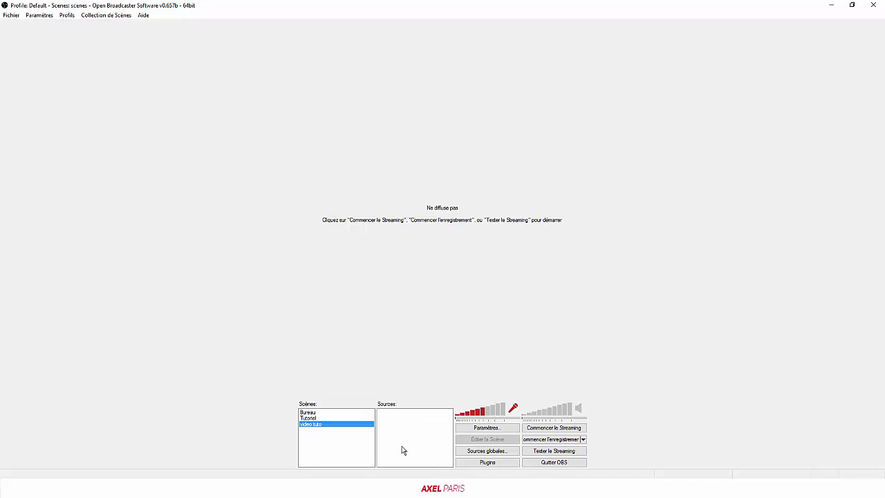
Step: Add a Capture d'écran source with its default name to the video tuto scene, capturing screen 1
{"action": "right_click", "coordinate": [387, 421]}
{"action": "mouse_move", "coordinate": [403, 425]}
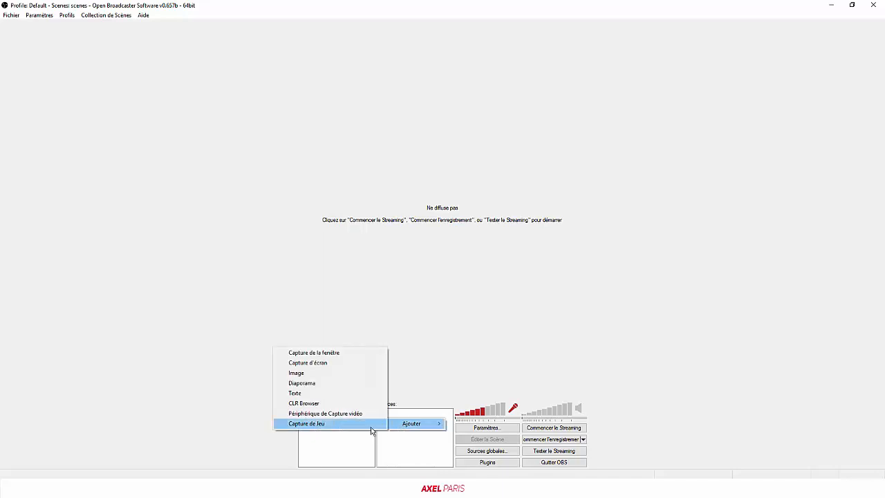
{"action": "left_click", "coordinate": [328, 364]}
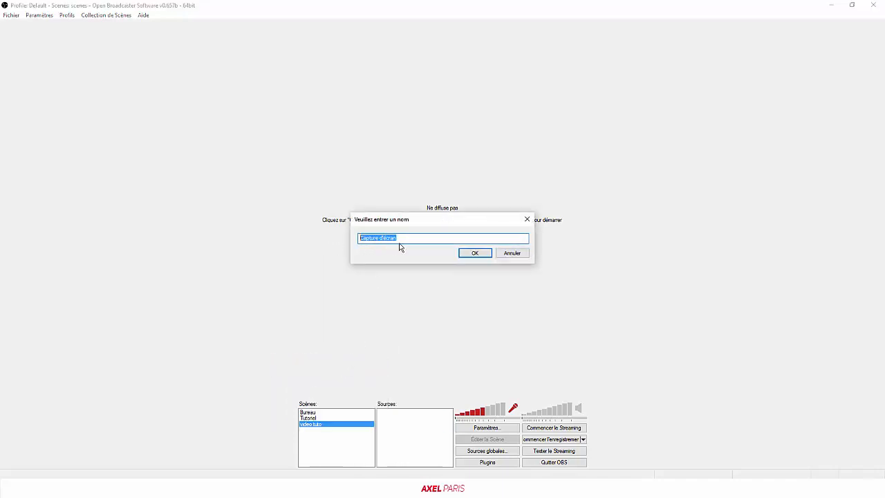
{"action": "left_click", "coordinate": [474, 253]}
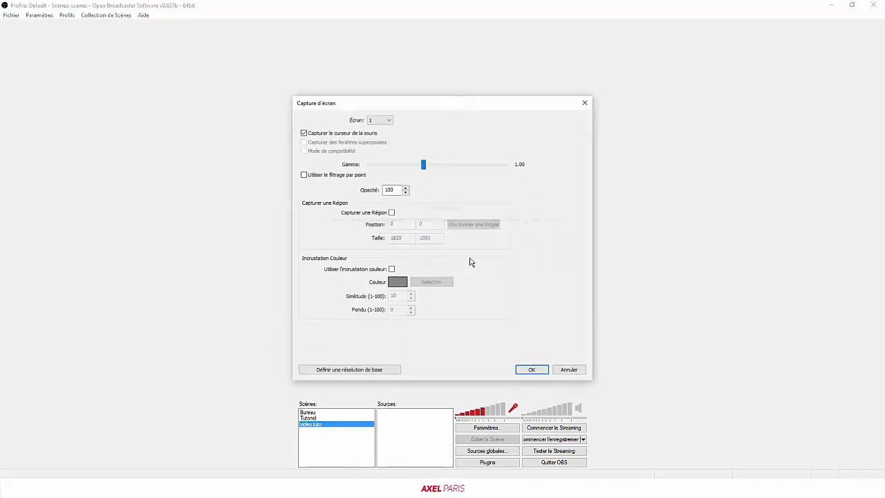
{"action": "left_click", "coordinate": [387, 121]}
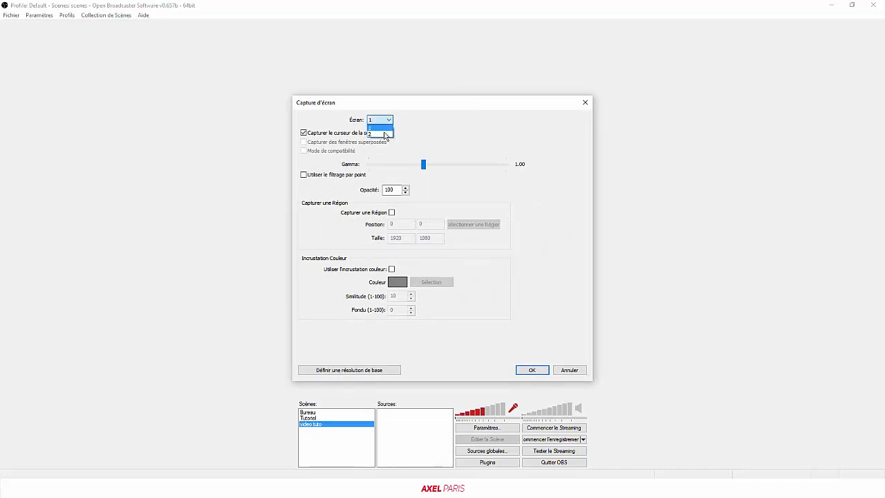
{"action": "left_click", "coordinate": [423, 133]}
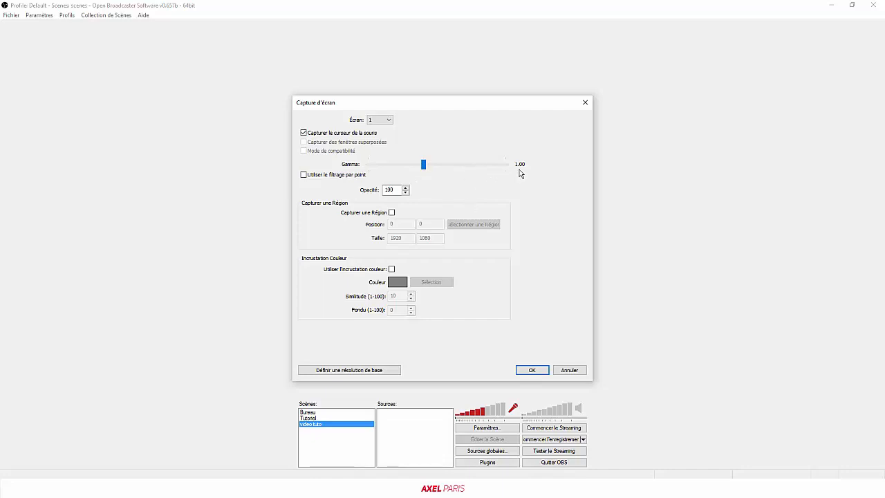
Step: Try restricting the capture to a region of about 895 by 452 pixels near the screen's centre
{"action": "left_click", "coordinate": [391, 213]}
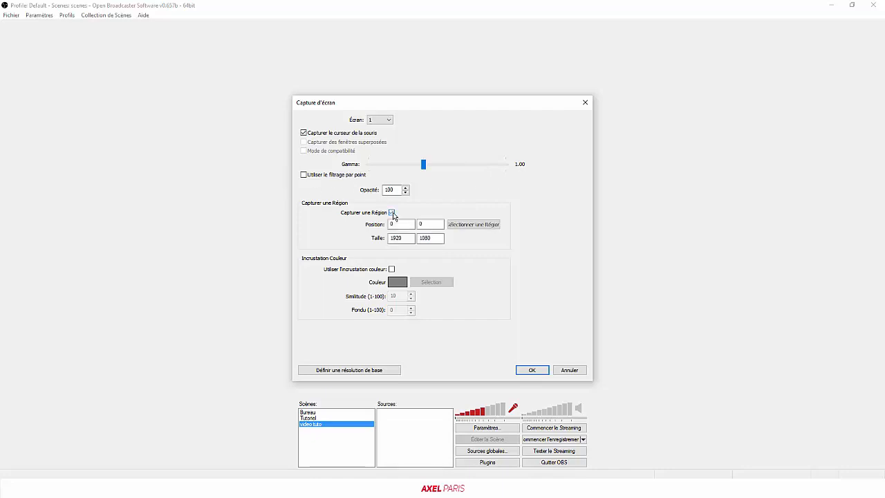
{"action": "left_click", "coordinate": [488, 226]}
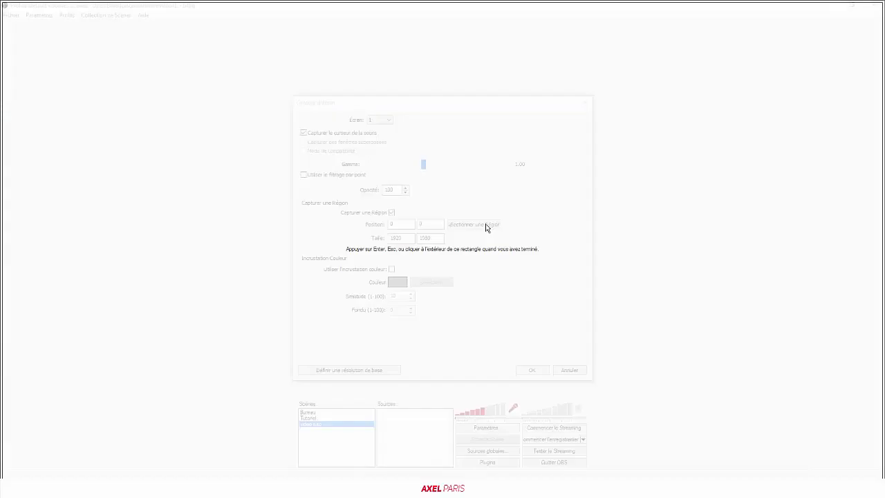
{"action": "left_click_drag", "start_coordinate": [4, 6], "coordinate": [476, 293]}
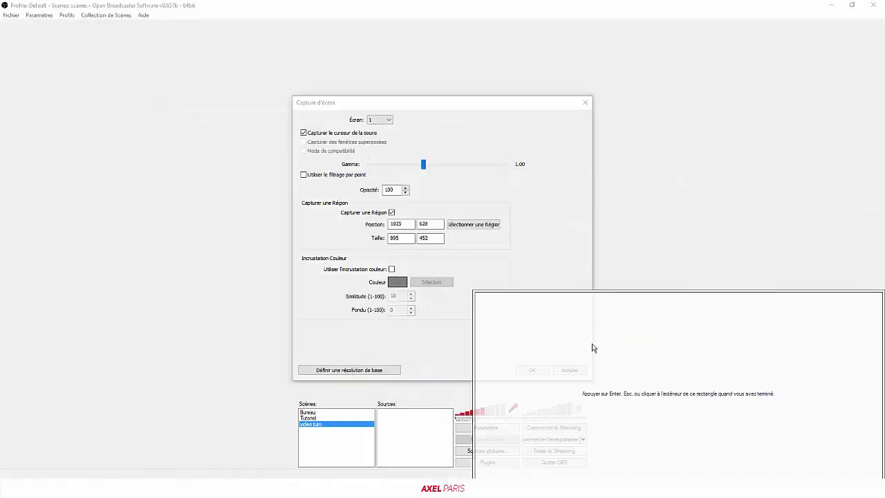
{"action": "left_click_drag", "start_coordinate": [592, 346], "coordinate": [256, 181]}
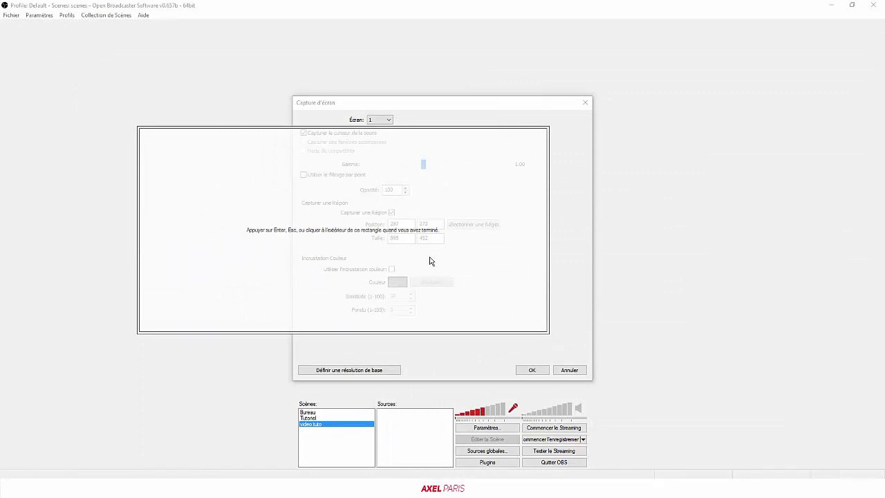
{"action": "left_click_drag", "start_coordinate": [428, 270], "coordinate": [511, 295]}
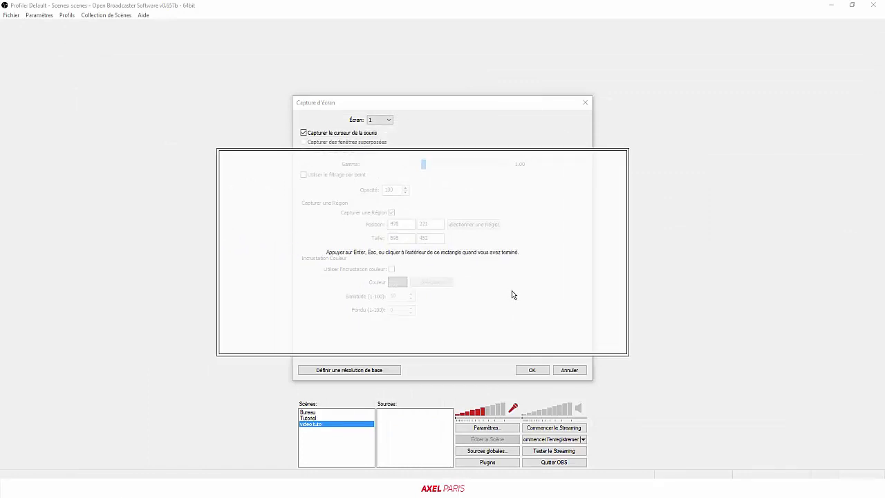
{"action": "left_click", "coordinate": [450, 363]}
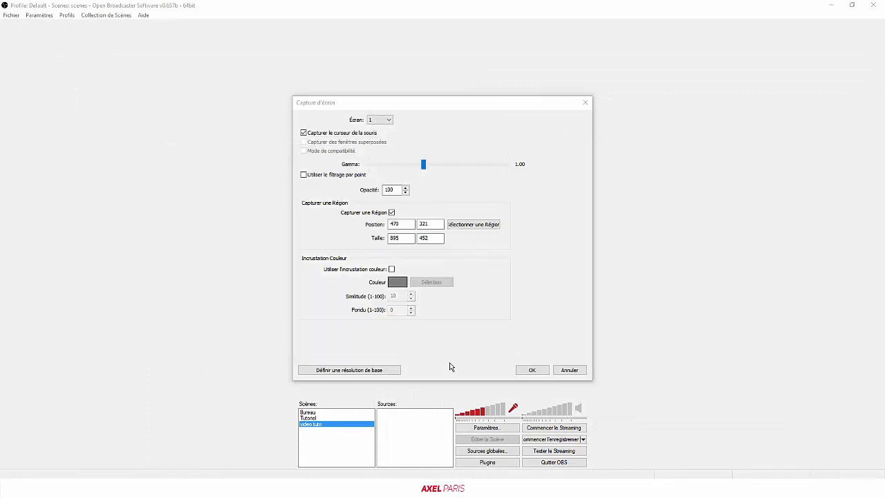
{"action": "left_click", "coordinate": [391, 213]}
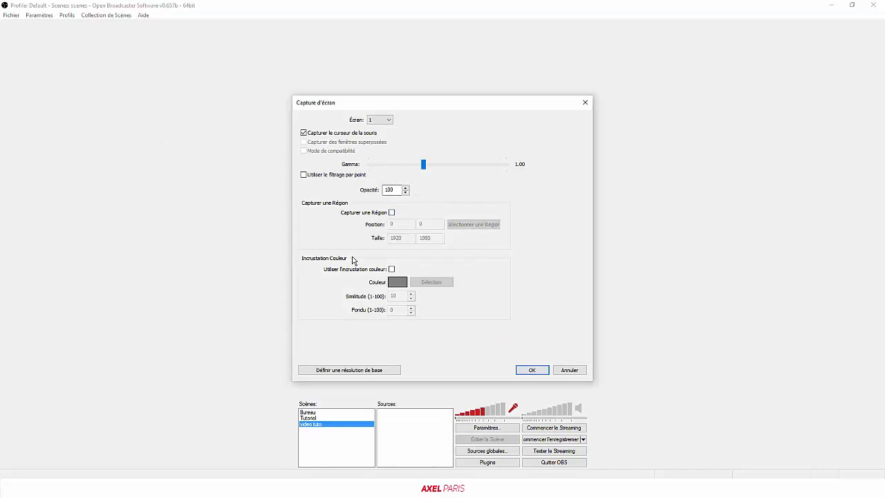
Step: Enable the screen capture's colour key, sample the key colour from the screen and save the source settings
{"action": "left_click", "coordinate": [391, 270]}
{"action": "left_click", "coordinate": [422, 281]}
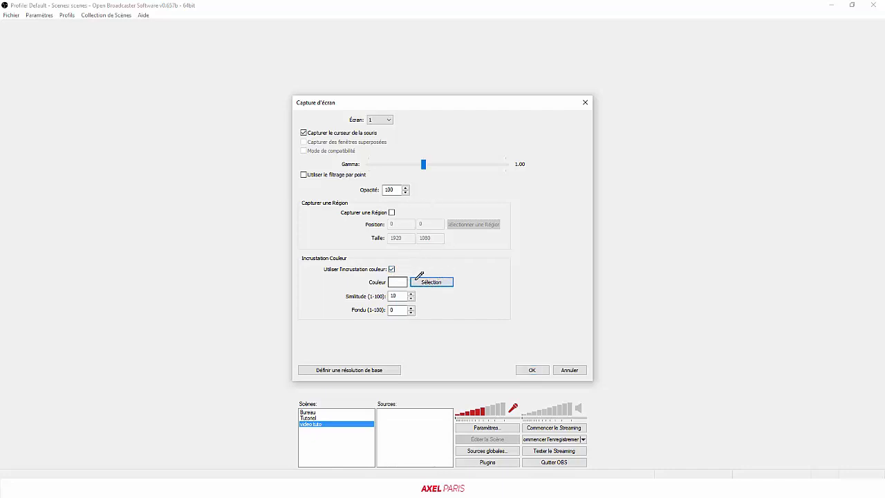
{"action": "left_click", "coordinate": [427, 278]}
{"action": "left_click", "coordinate": [532, 369]}
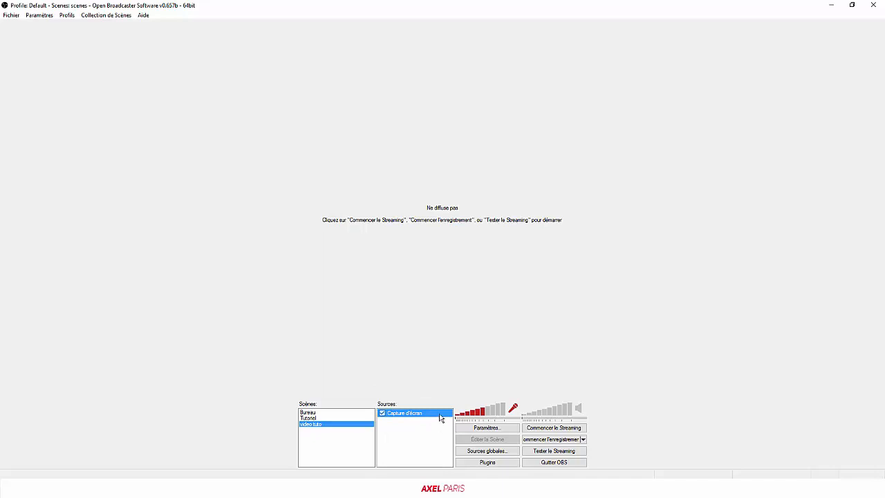
Step: Record a short test of the scene while reducing the OBS window to float over the browser and slightly enlarging it
{"action": "left_click", "coordinate": [565, 439]}
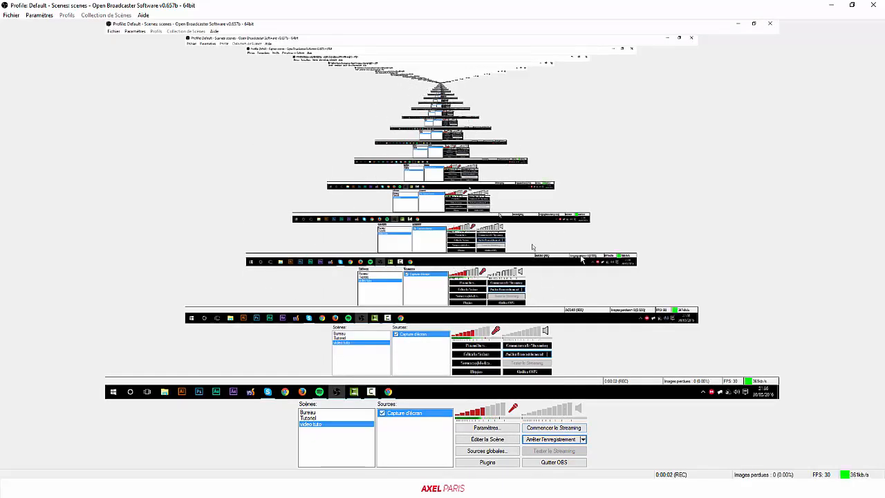
{"action": "left_click_drag", "start_coordinate": [438, 6], "coordinate": [488, 86]}
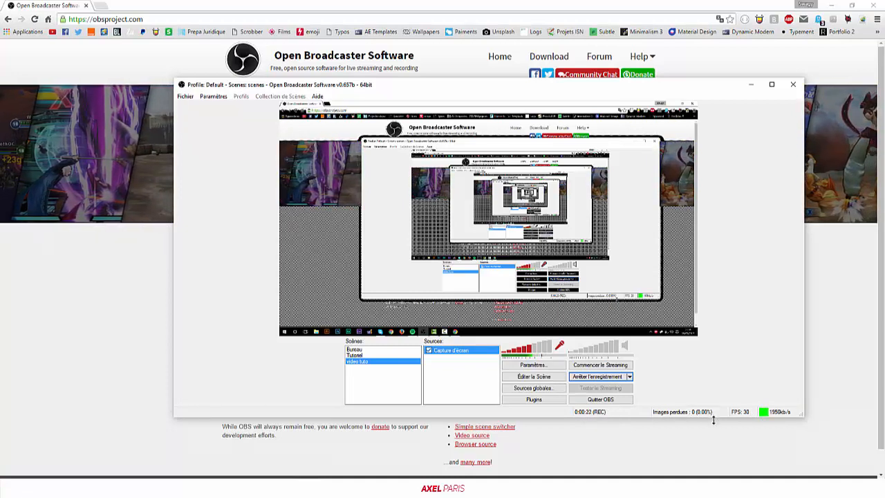
{"action": "left_click_drag", "start_coordinate": [714, 417], "coordinate": [719, 421]}
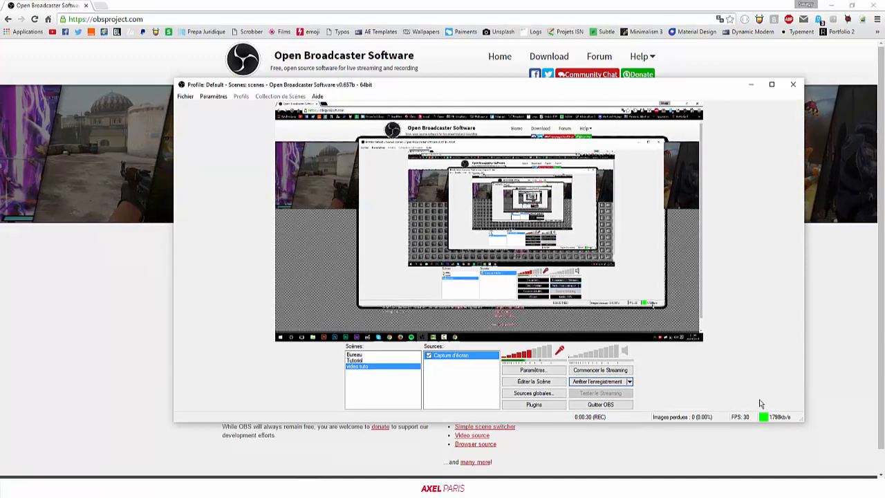
{"action": "left_click", "coordinate": [585, 382]}
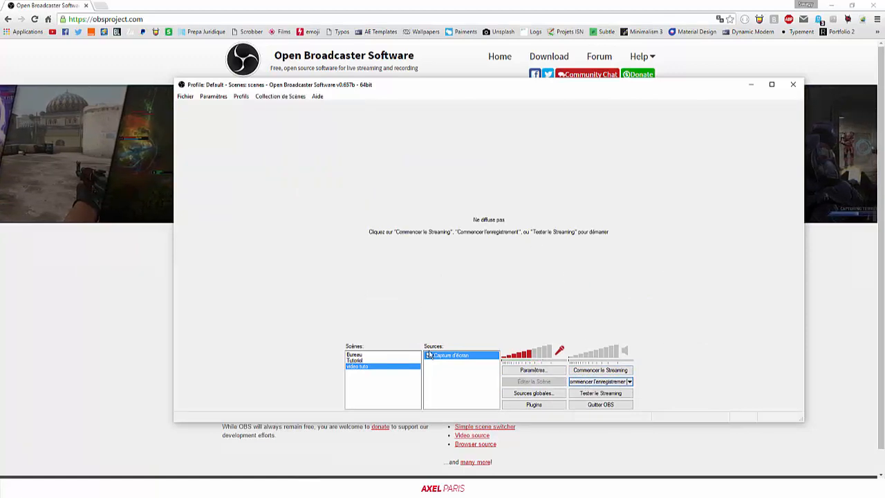
Step: Add an Image source with its default name to the scene, using the file default without cam.png
{"action": "left_click", "coordinate": [462, 378]}
{"action": "left_click", "coordinate": [457, 357]}
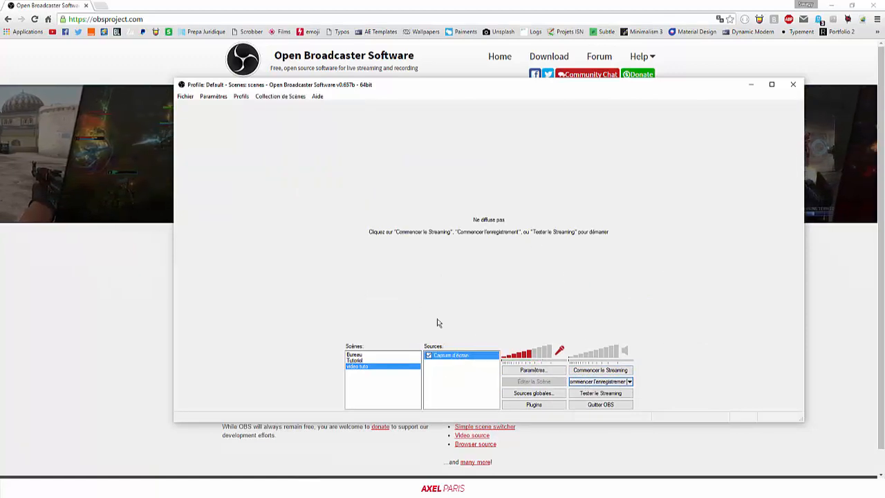
{"action": "right_click", "coordinate": [447, 374]}
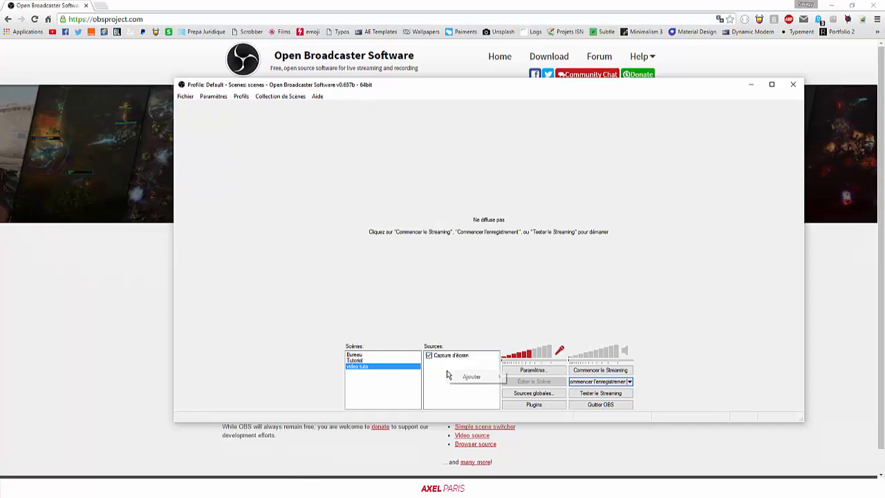
{"action": "mouse_move", "coordinate": [471, 376]}
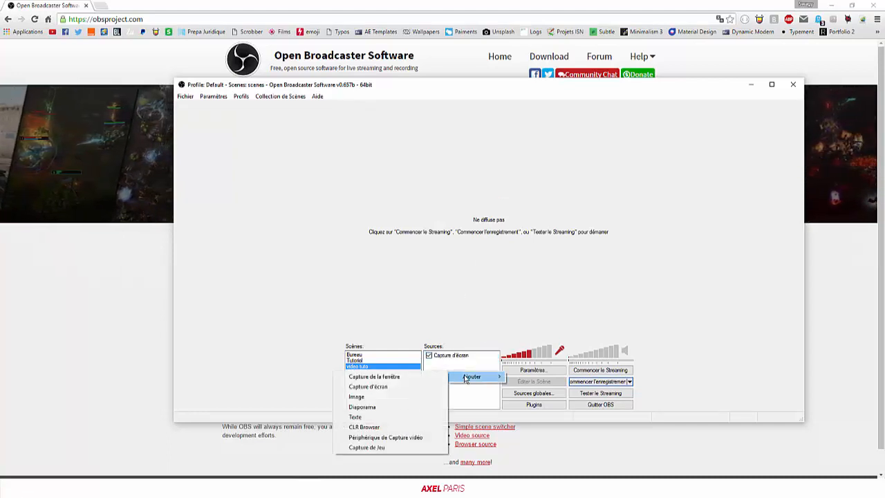
{"action": "left_click", "coordinate": [397, 396]}
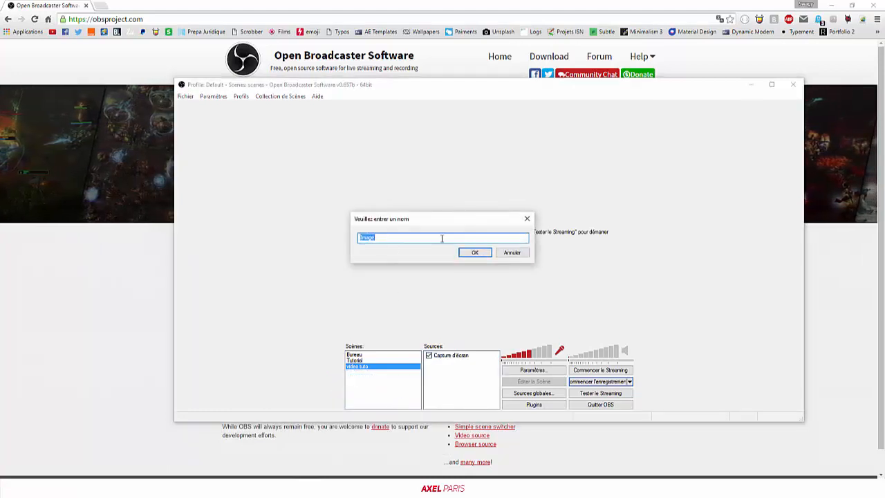
{"action": "left_click", "coordinate": [474, 253]}
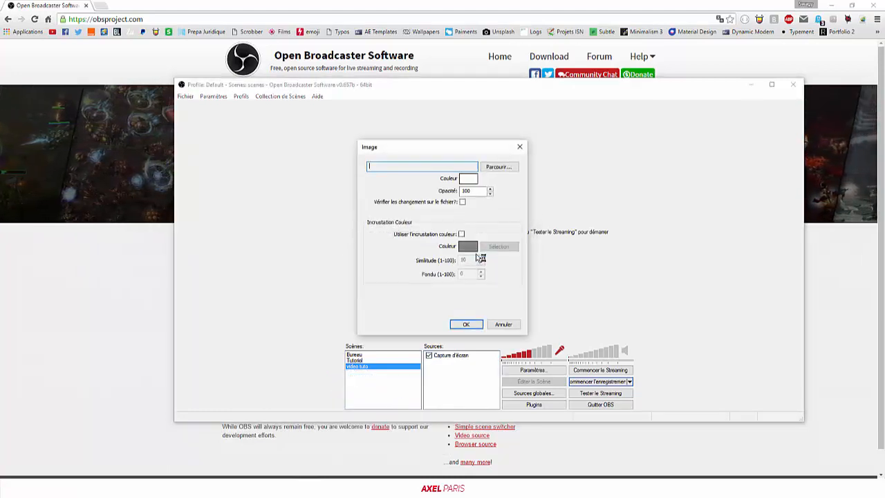
{"action": "left_click", "coordinate": [497, 170]}
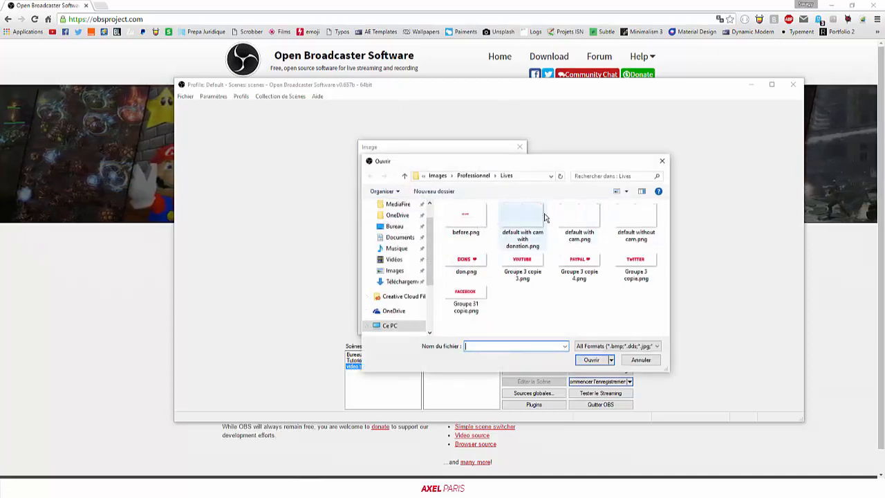
{"action": "left_click", "coordinate": [640, 225]}
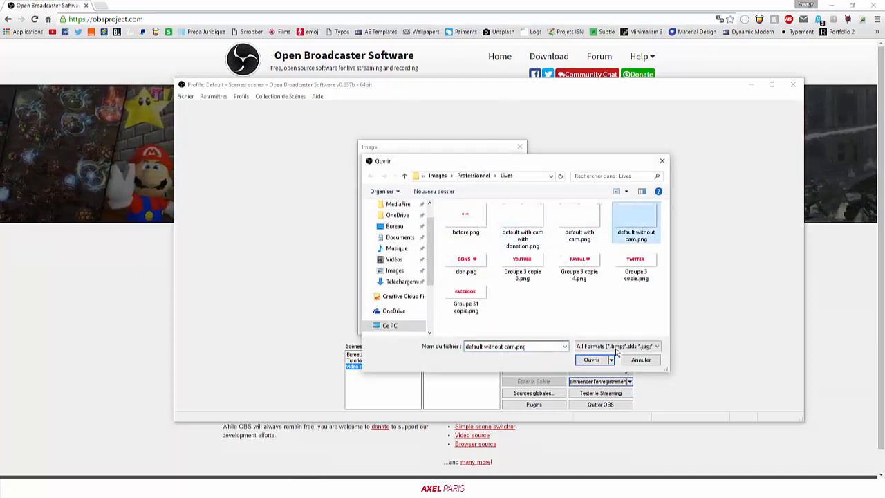
{"action": "left_click", "coordinate": [591, 360]}
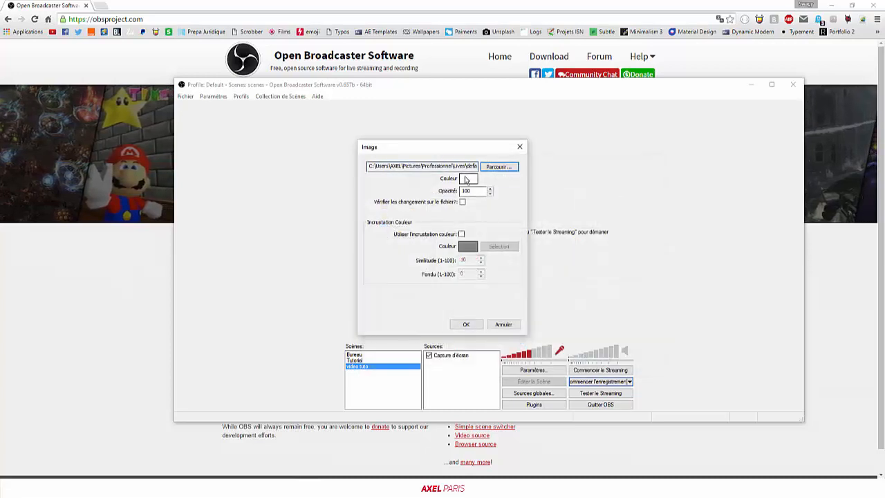
{"action": "left_click", "coordinate": [475, 324]}
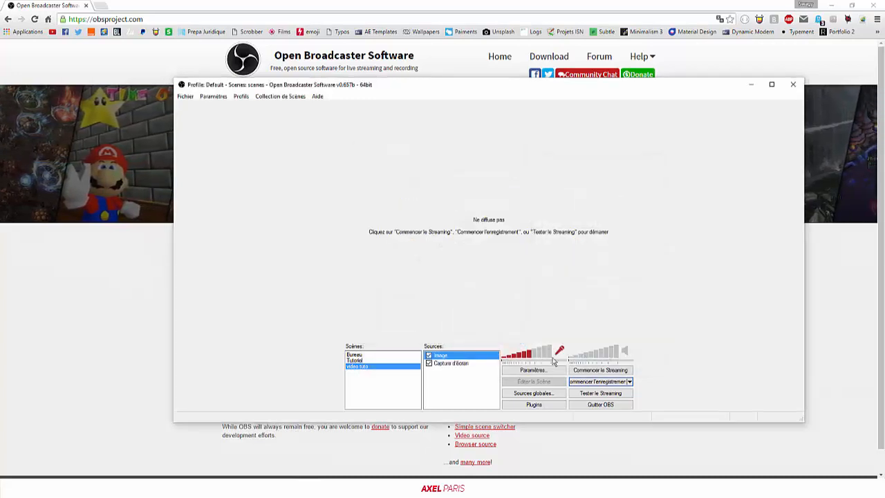
Step: Record a short test with the image overlay and the window maximized, and open the recordings folder
{"action": "left_click", "coordinate": [596, 381]}
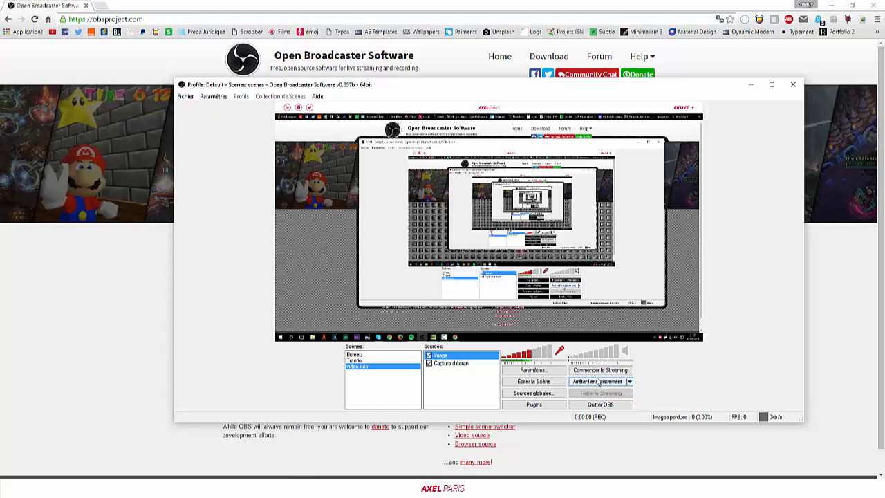
{"action": "left_click", "coordinate": [771, 84]}
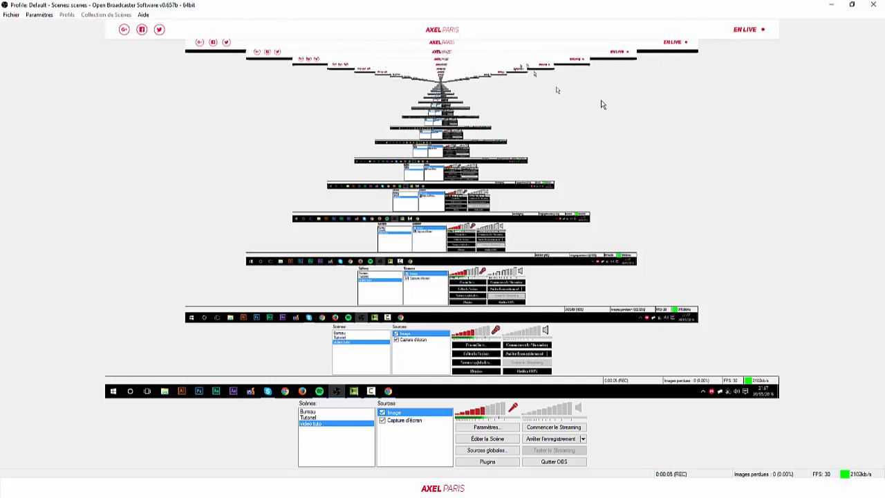
{"action": "left_click", "coordinate": [551, 439]}
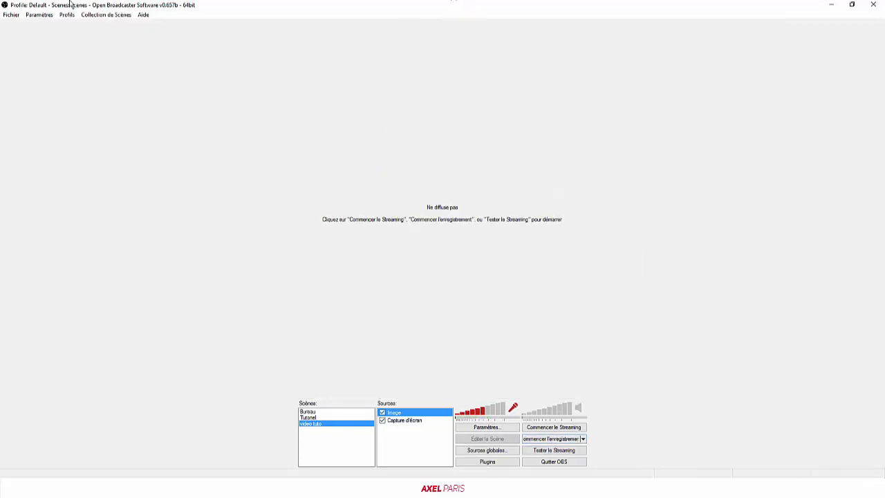
{"action": "left_click", "coordinate": [11, 15]}
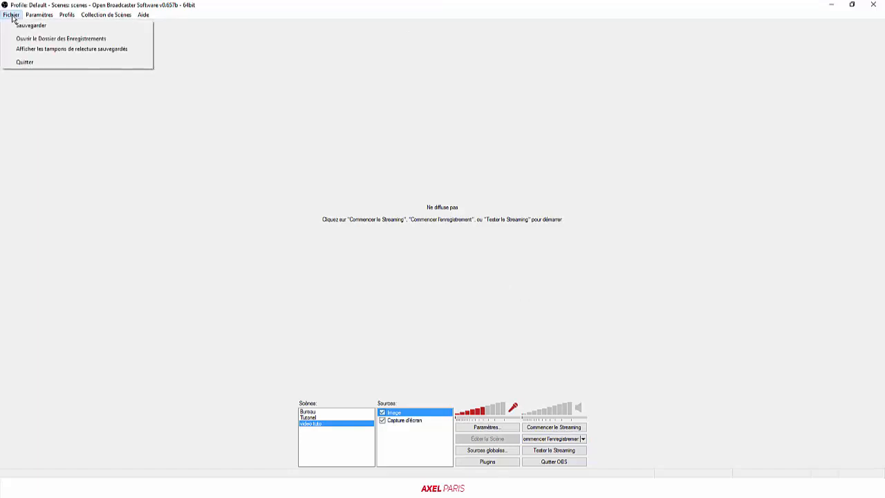
{"action": "left_click", "coordinate": [60, 39]}
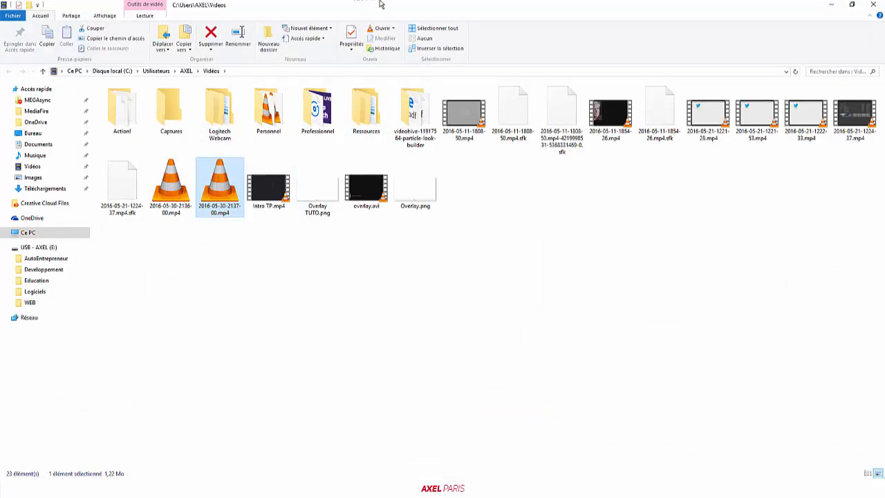
Step: Shrink the Videos folder window, look at the two 2016-05-30 test recordings and close the folder
{"action": "left_click_drag", "start_coordinate": [379, 3], "coordinate": [424, 83]}
{"action": "scroll", "coordinate": [470, 233], "scroll_direction": "down", "scroll_amount": 1}
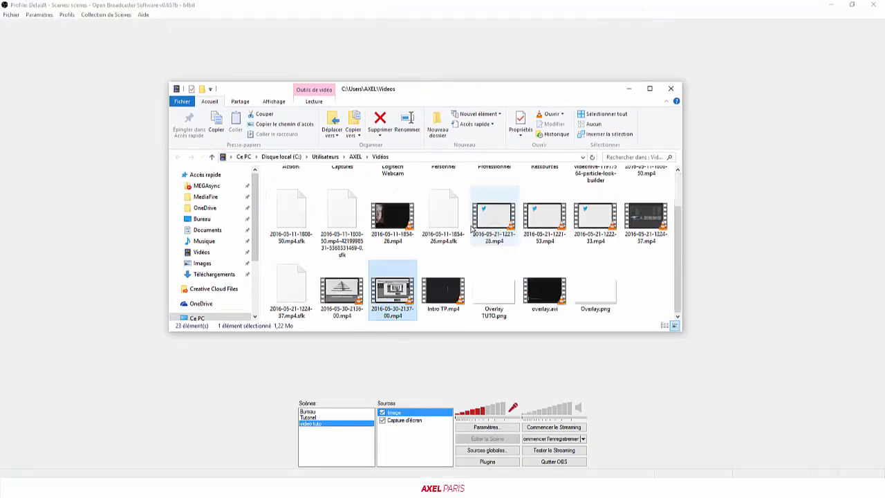
{"action": "left_click", "coordinate": [343, 302]}
{"action": "left_click", "coordinate": [397, 309]}
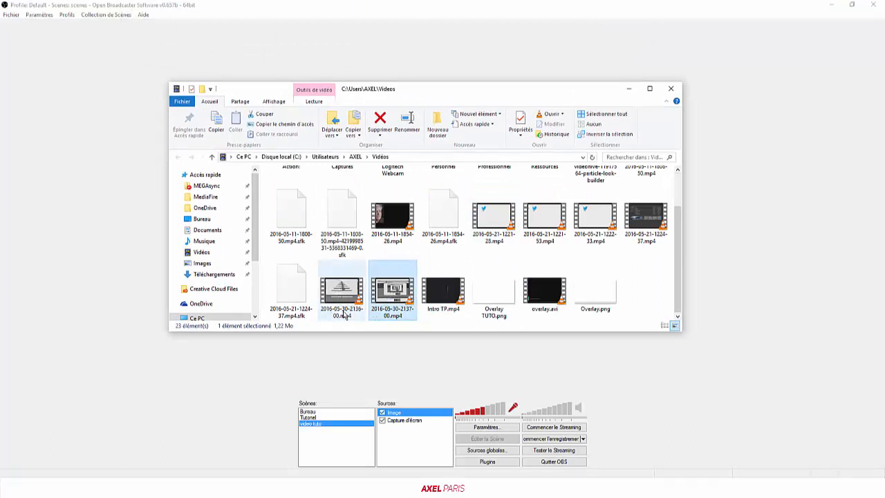
{"action": "left_click", "coordinate": [670, 90]}
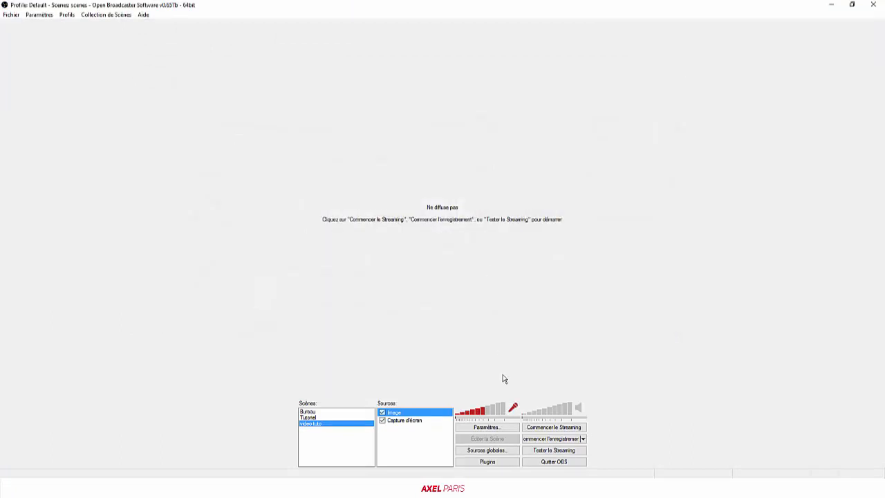
Step: Open the OBS encoding settings and review the video quality choices and the maximum bitrate
{"action": "left_click", "coordinate": [486, 427]}
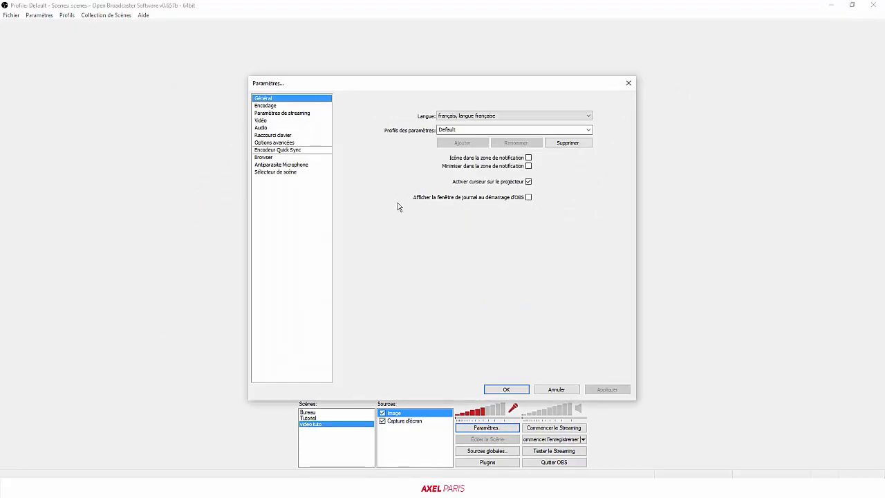
{"action": "left_click", "coordinate": [297, 107]}
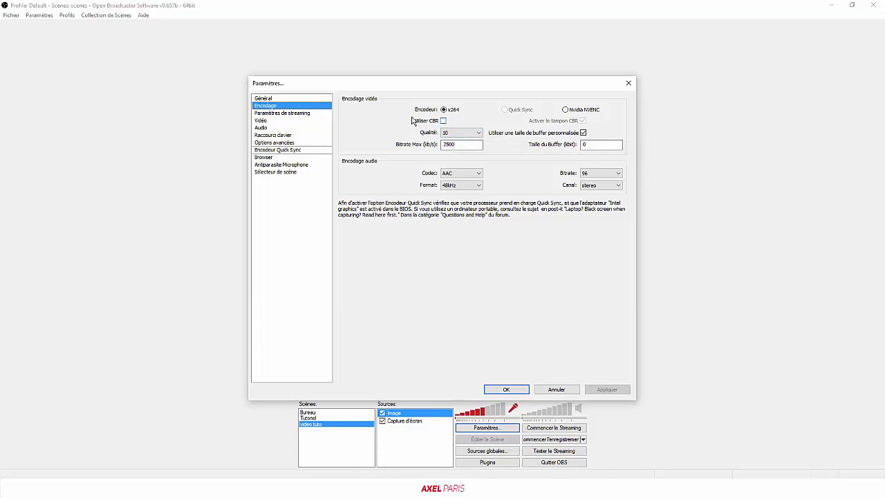
{"action": "left_click", "coordinate": [475, 133]}
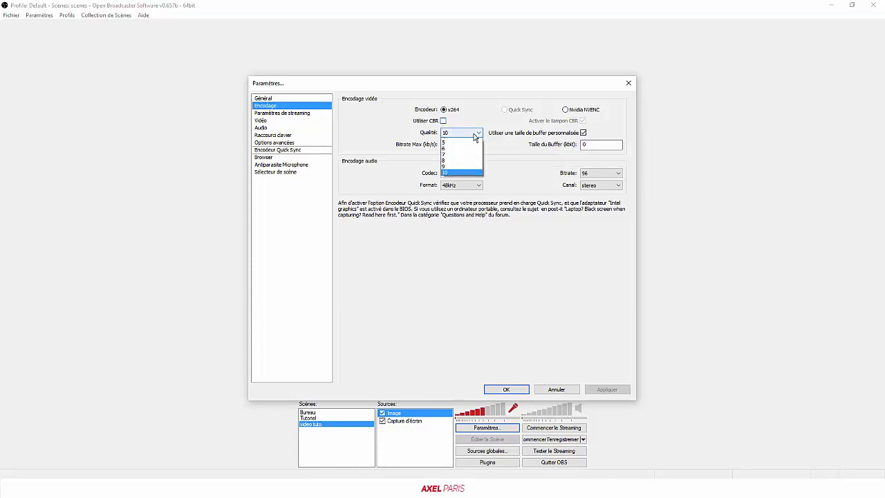
{"action": "left_click", "coordinate": [469, 192]}
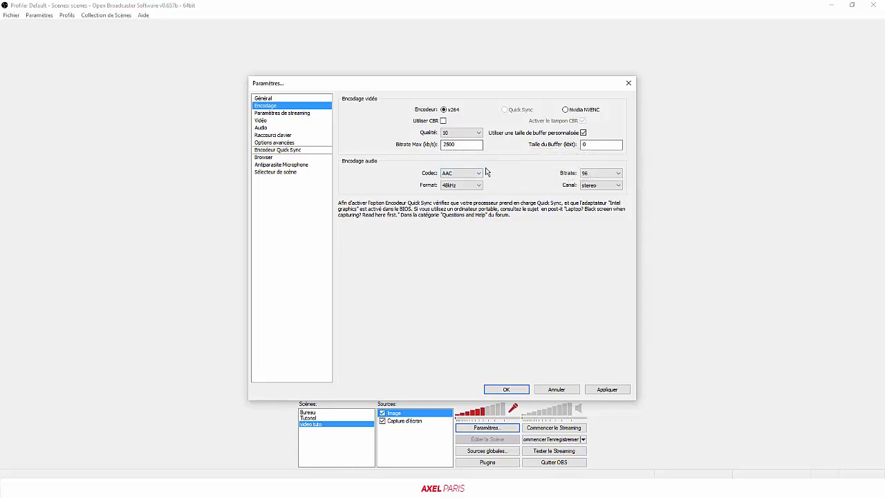
{"action": "double_click", "coordinate": [445, 144]}
{"action": "left_click", "coordinate": [457, 144]}
Step: Keep AAC as audio codec and 48kHz as format, review the audio bitrate and channel choices, and apply the encoding settings
{"action": "left_click", "coordinate": [457, 175]}
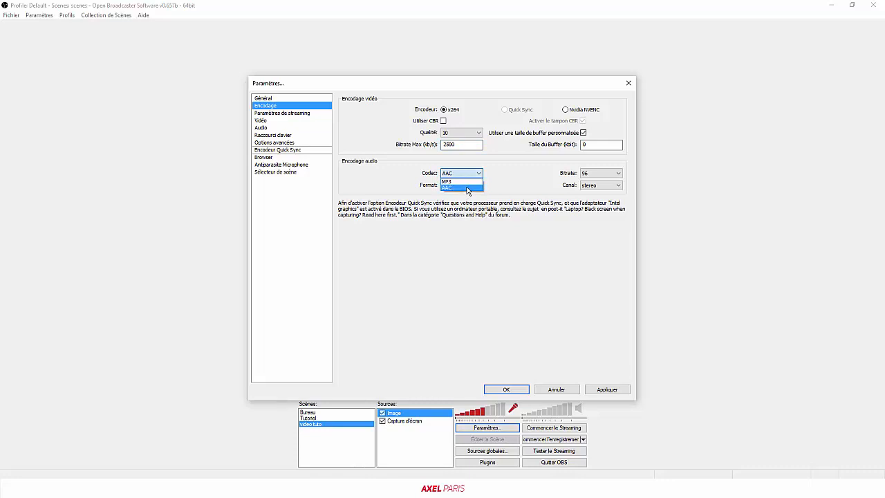
{"action": "left_click", "coordinate": [468, 188]}
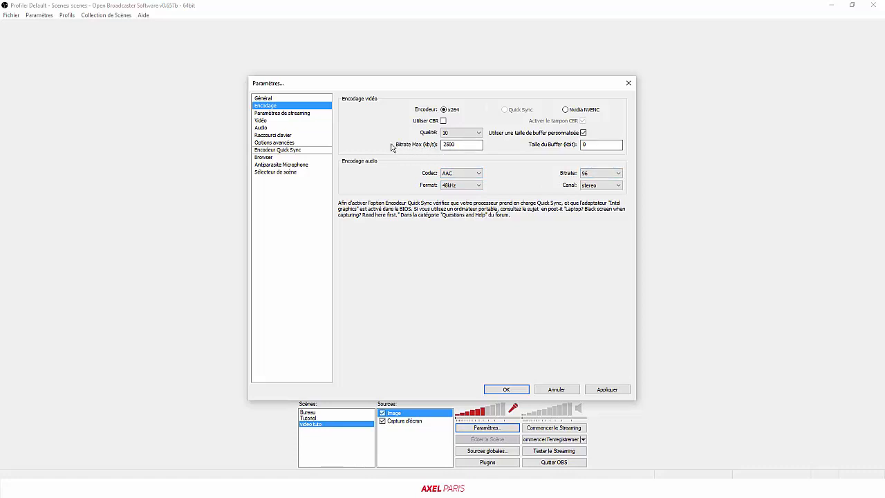
{"action": "left_click", "coordinate": [603, 173]}
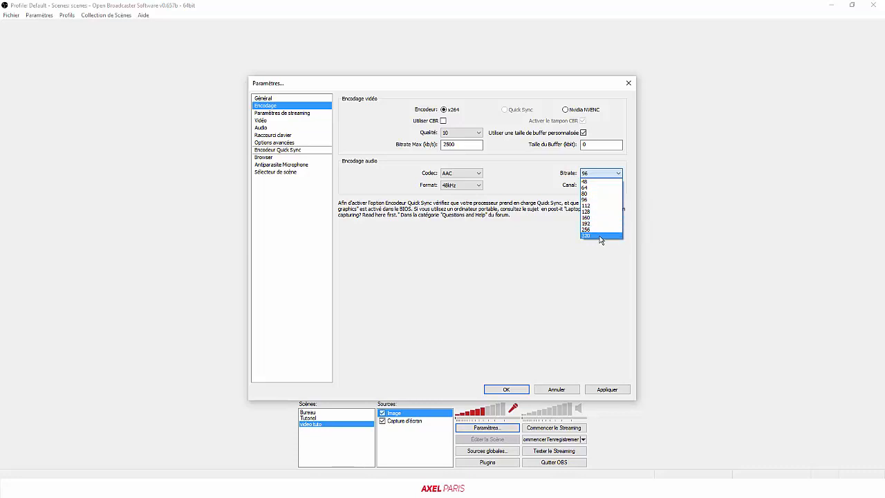
{"action": "left_click", "coordinate": [536, 199]}
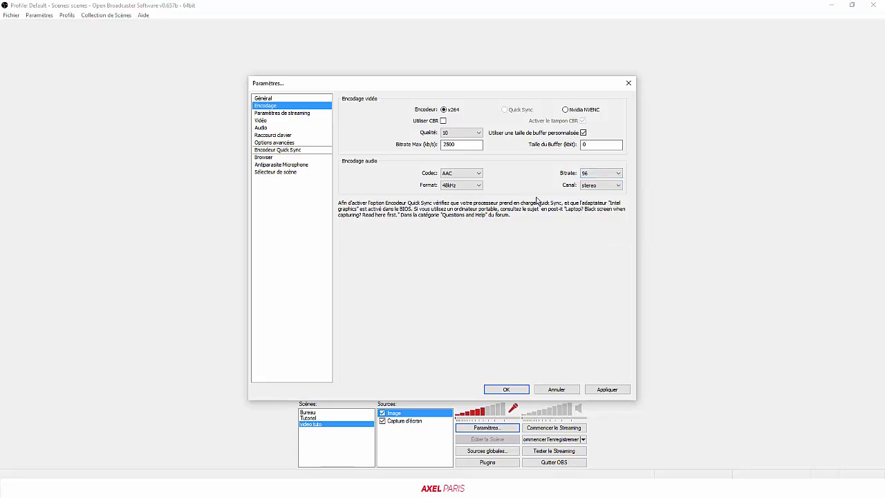
{"action": "left_click", "coordinate": [600, 187]}
{"action": "left_click", "coordinate": [581, 237]}
{"action": "left_click", "coordinate": [477, 187]}
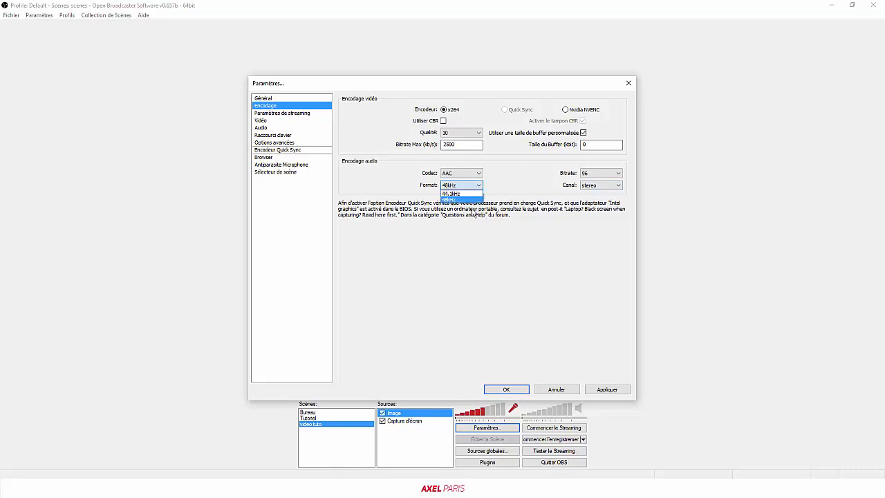
{"action": "left_click", "coordinate": [473, 200]}
{"action": "left_click", "coordinate": [282, 121]}
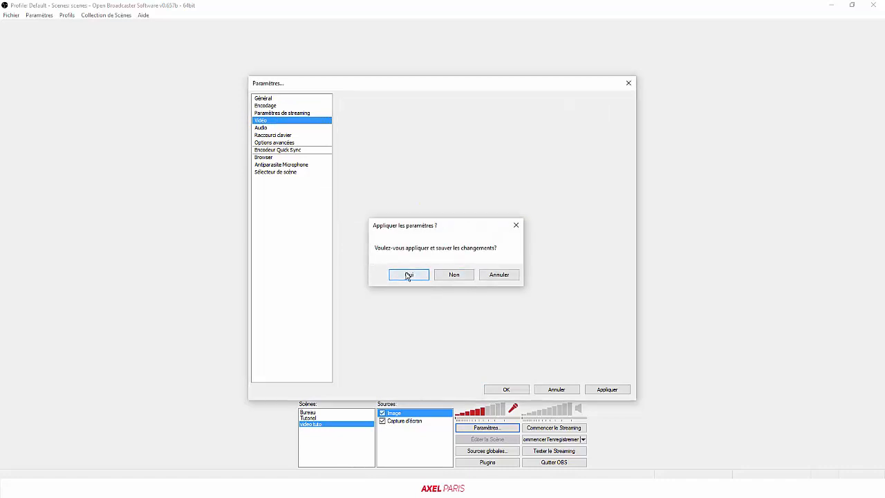
{"action": "left_click", "coordinate": [408, 275]}
Step: Set the base resolution to Écran 1, try 15 FPS, re-enter the frame rate and apply the video settings
{"action": "left_click", "coordinate": [460, 108]}
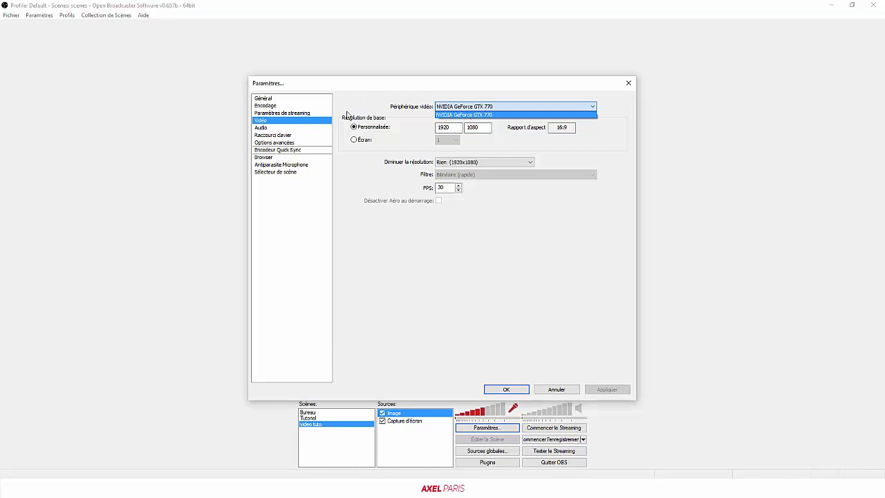
{"action": "left_click", "coordinate": [379, 115]}
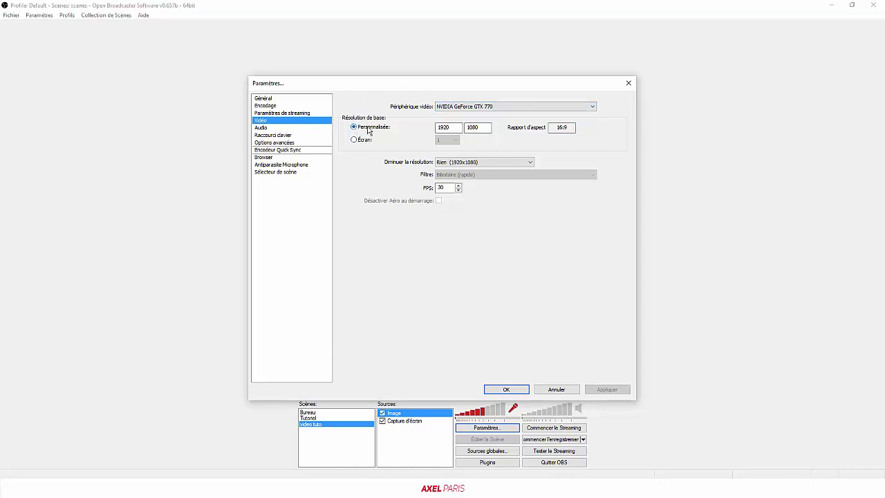
{"action": "left_click", "coordinate": [365, 143]}
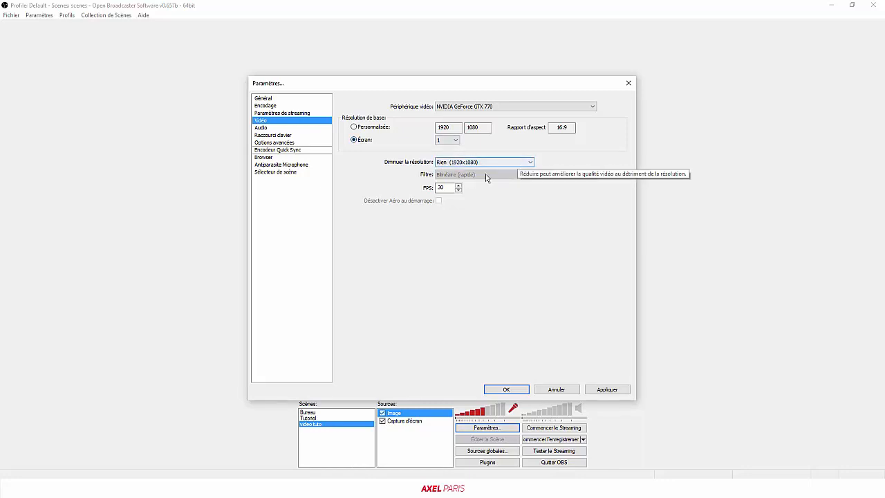
{"action": "double_click", "coordinate": [450, 187]}
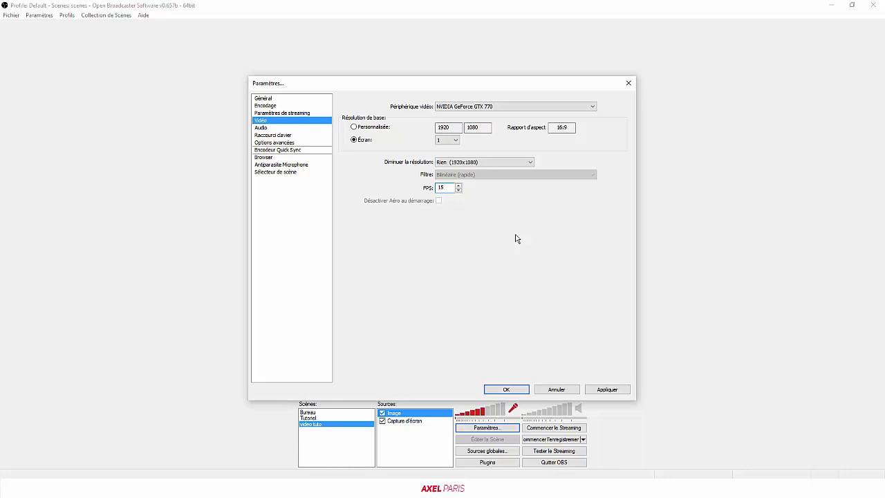
{"action": "left_click_drag", "start_coordinate": [447, 189], "coordinate": [427, 193]}
{"action": "left_click", "coordinate": [606, 390]}
Step: Choose Microphone (2- USB Microphone) as the auxiliary audio device in the audio settings and close the settings
{"action": "left_click", "coordinate": [260, 128]}
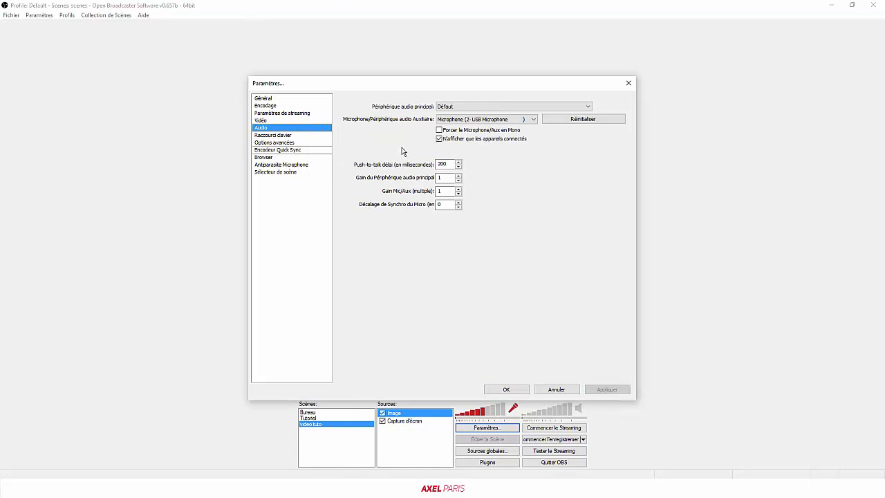
{"action": "left_click", "coordinate": [481, 119]}
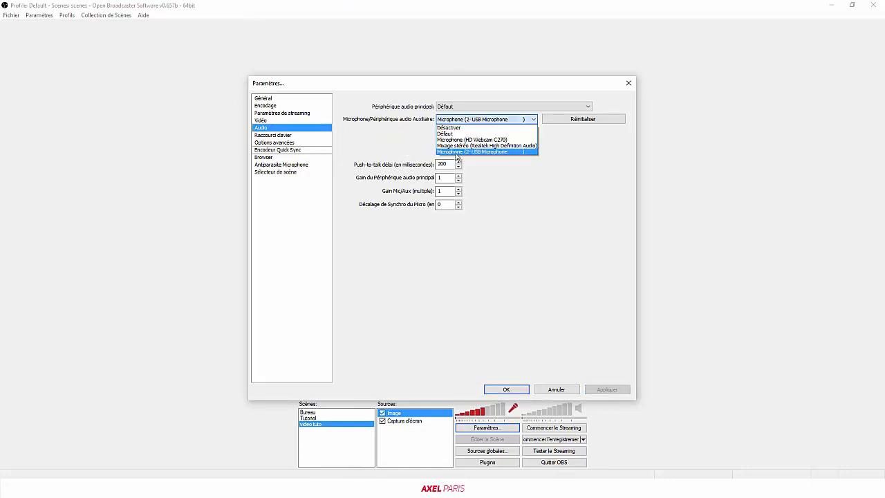
{"action": "left_click", "coordinate": [455, 152]}
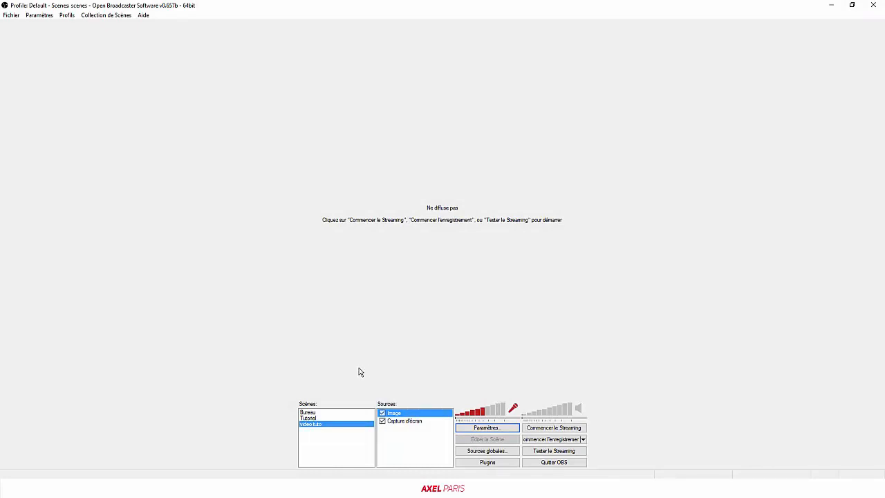
Step: Add a new scene named "live twitch"
{"action": "right_click", "coordinate": [326, 445]}
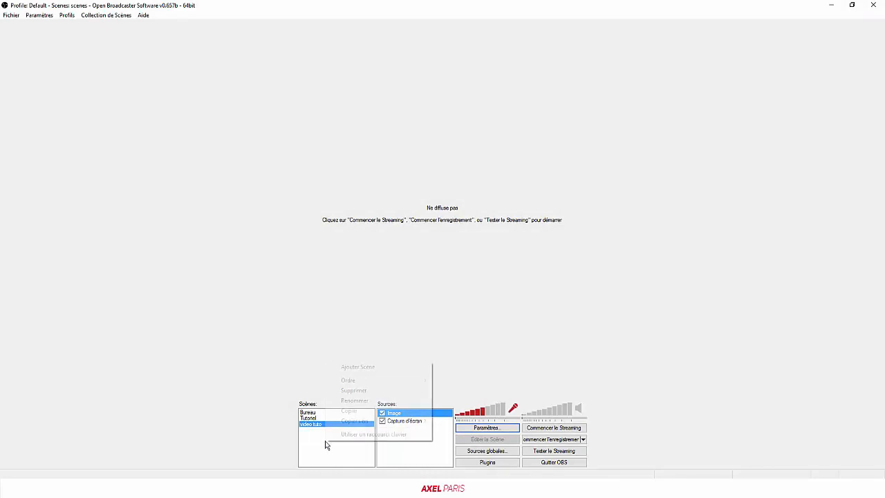
{"action": "left_click", "coordinate": [369, 371]}
{"action": "type", "text": "liv"}
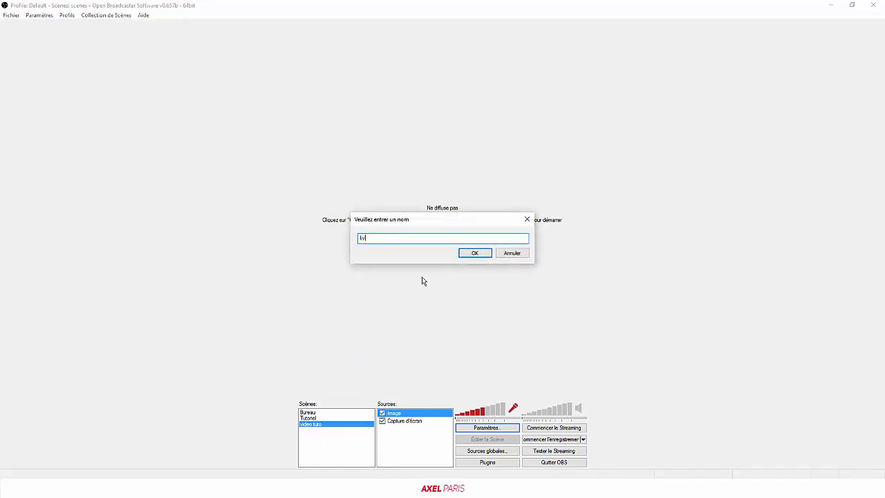
{"action": "type", "text": "e twithch"}
{"action": "key", "text": "BackSpace"}
{"action": "key", "text": "BackSpace"}
{"action": "key", "text": "BackSpace"}
{"action": "type", "text": "ch"}
{"action": "key", "text": "Return"}
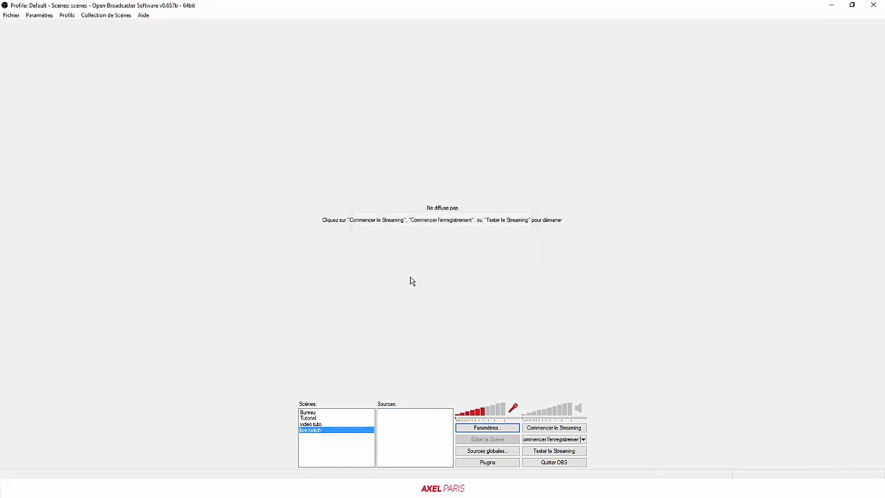
Step: Add a Capture d'écran source with its default name and settings to the live twitch scene
{"action": "right_click", "coordinate": [409, 440]}
{"action": "mouse_move", "coordinate": [418, 442]}
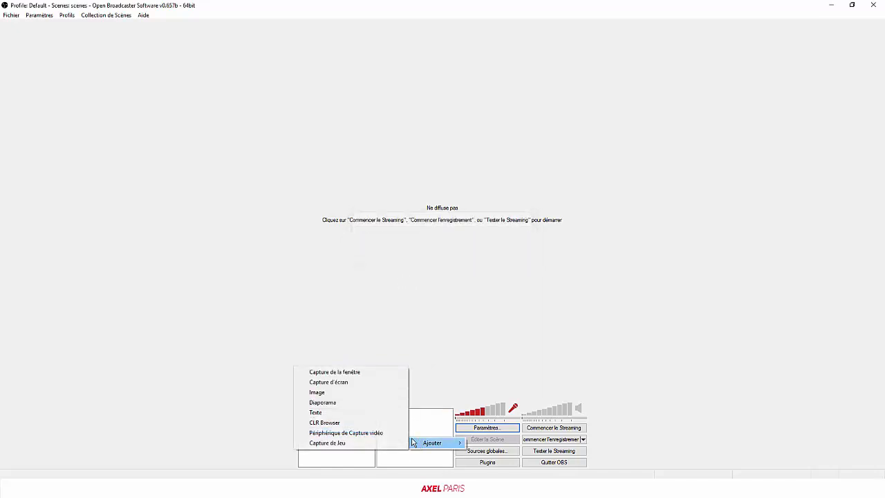
{"action": "left_click", "coordinate": [348, 383]}
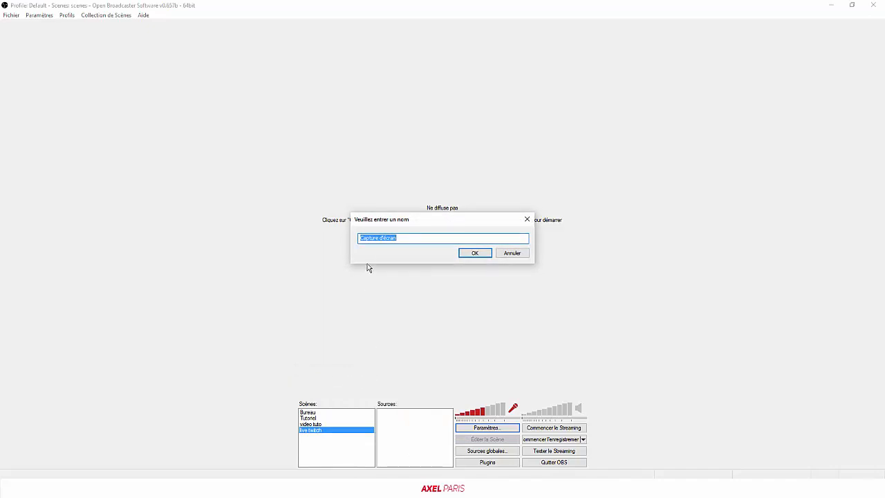
{"action": "left_click", "coordinate": [463, 255]}
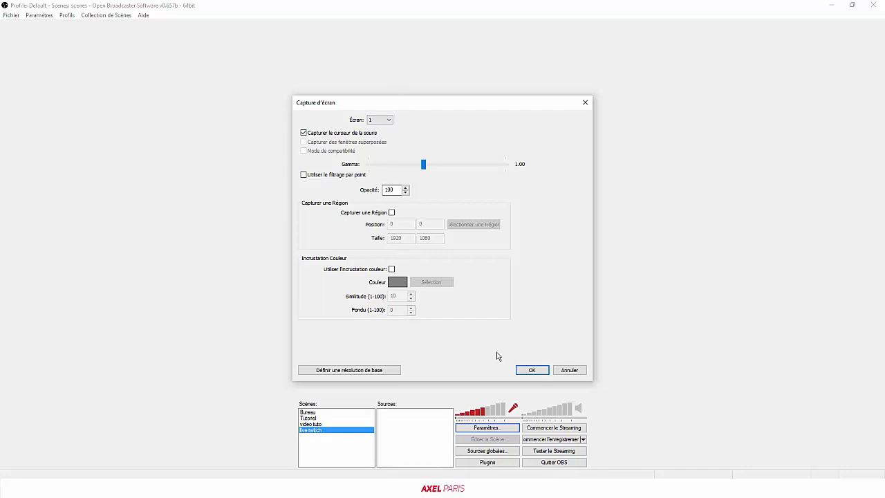
{"action": "left_click", "coordinate": [531, 370]}
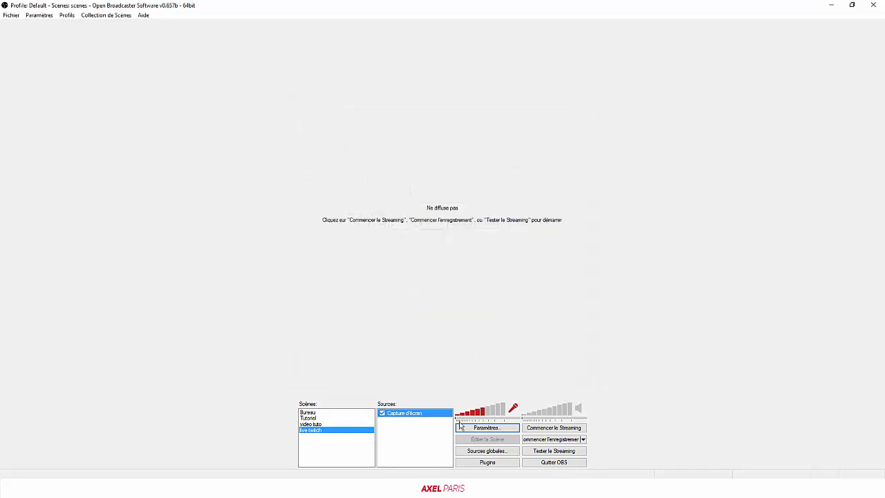
Step: Add an Image source with its default name to the live twitch scene, using the file default without cam.png
{"action": "right_click", "coordinate": [410, 430]}
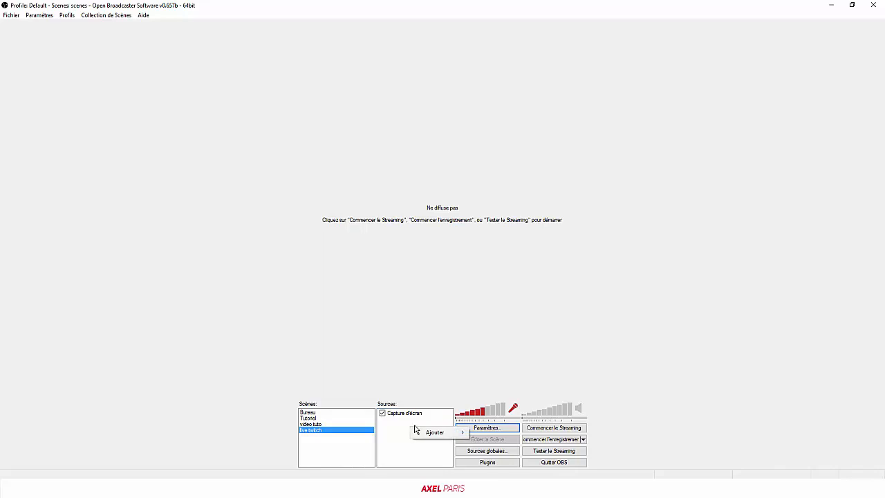
{"action": "mouse_move", "coordinate": [431, 431]}
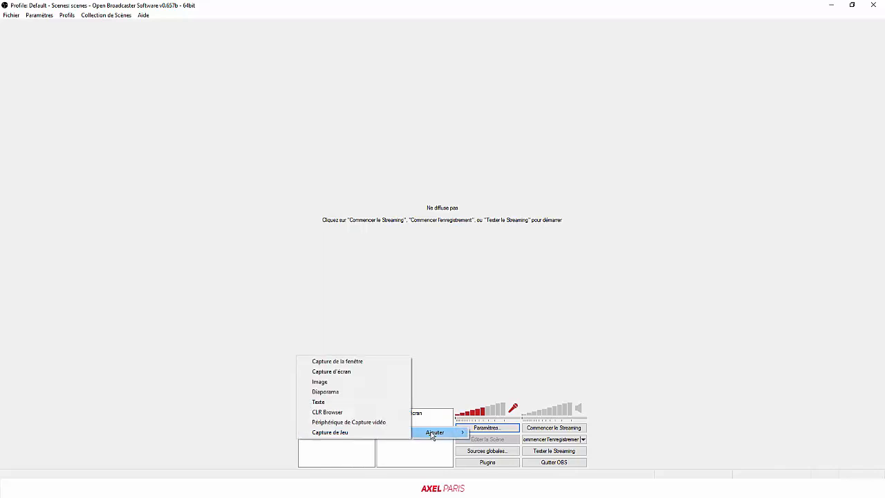
{"action": "left_click", "coordinate": [333, 381]}
{"action": "left_click", "coordinate": [466, 253]}
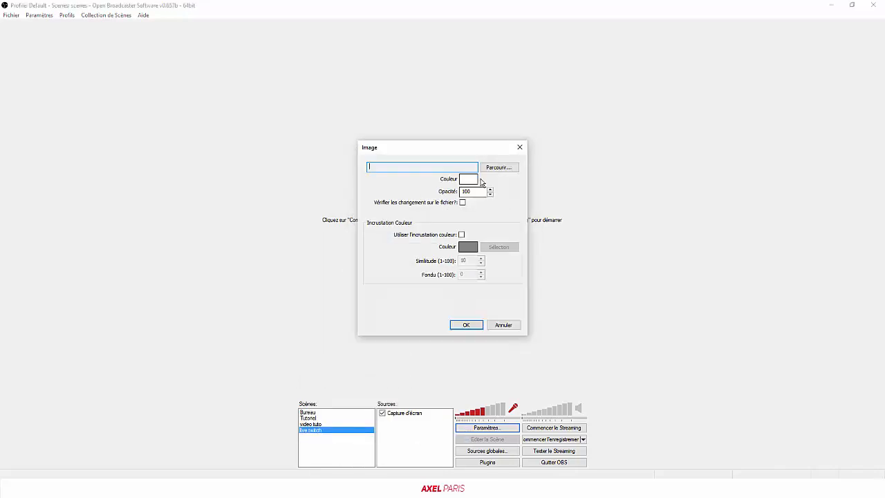
{"action": "left_click", "coordinate": [501, 168]}
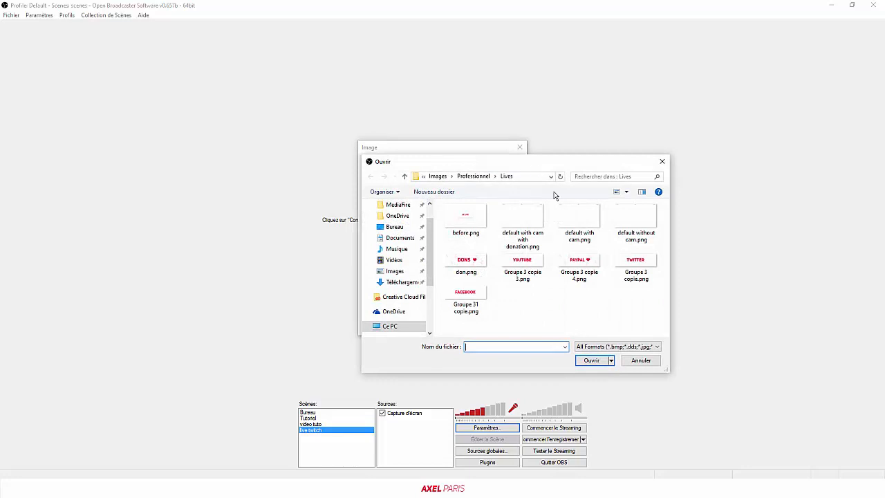
{"action": "left_click", "coordinate": [640, 235]}
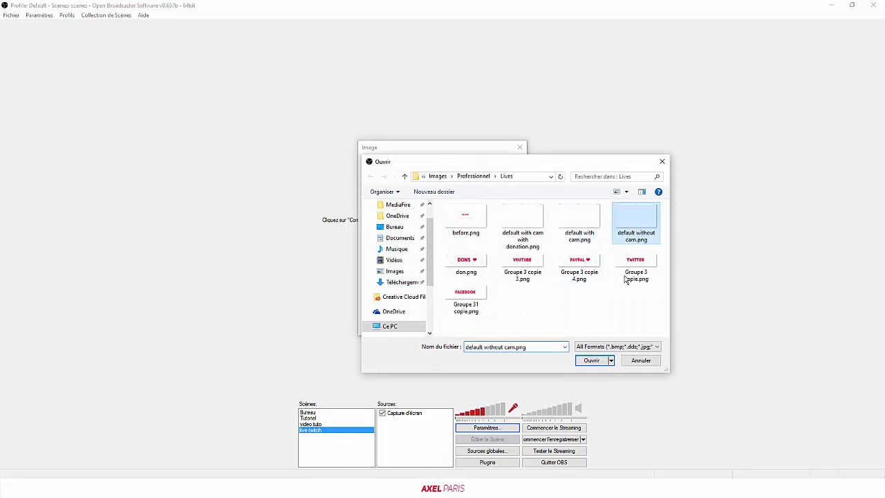
{"action": "left_click", "coordinate": [591, 360]}
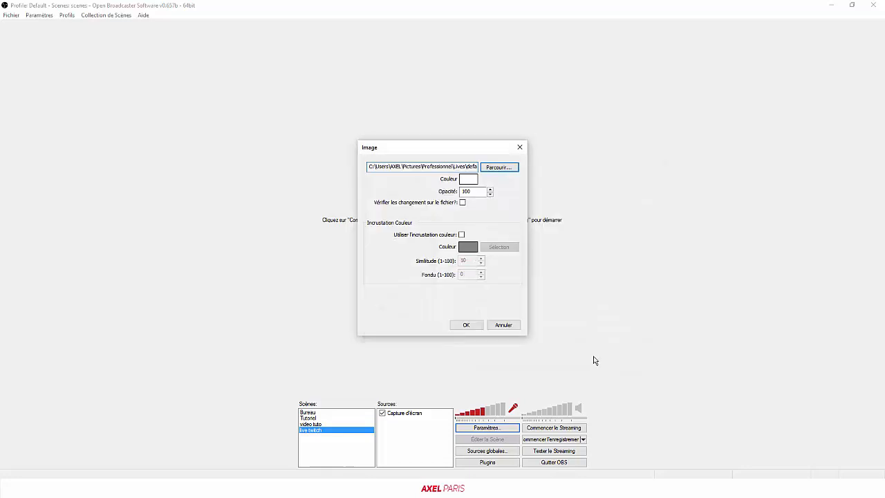
{"action": "left_click", "coordinate": [474, 323]}
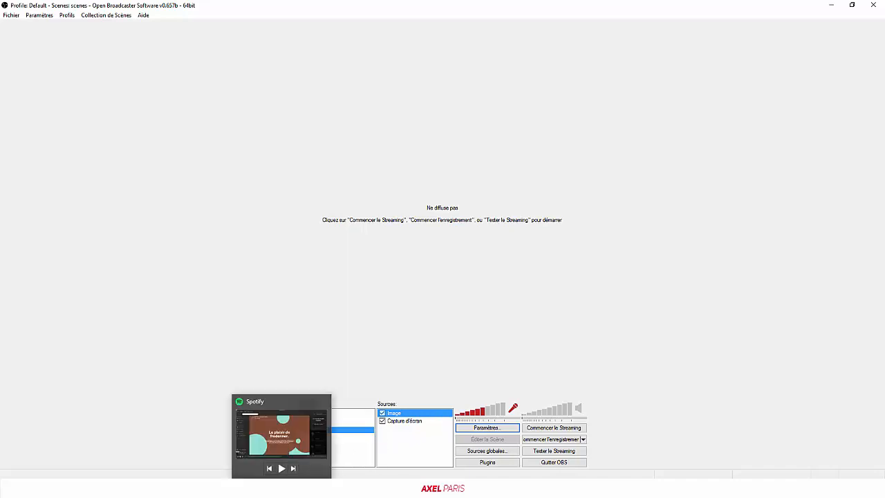
Step: Switch to Spotify, widen its window and move it above the OBS scene and source lists
{"action": "left_click", "coordinate": [281, 488]}
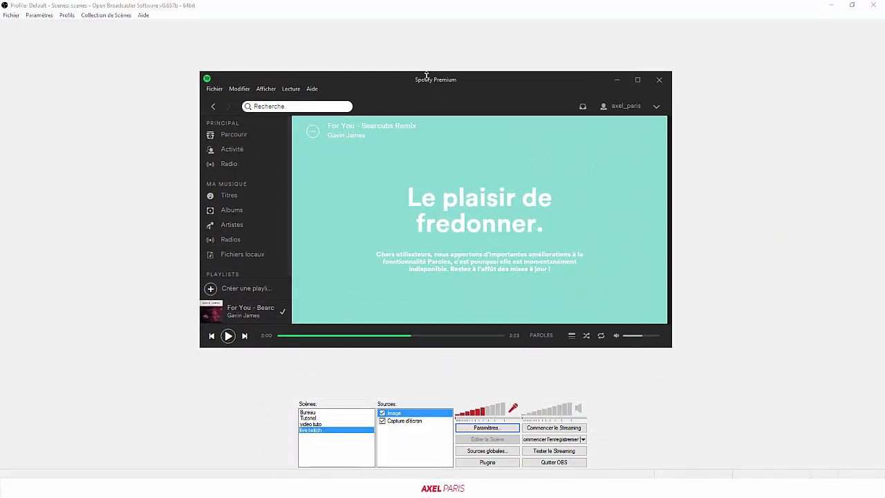
{"action": "left_click_drag", "start_coordinate": [311, 228], "coordinate": [344, 228]}
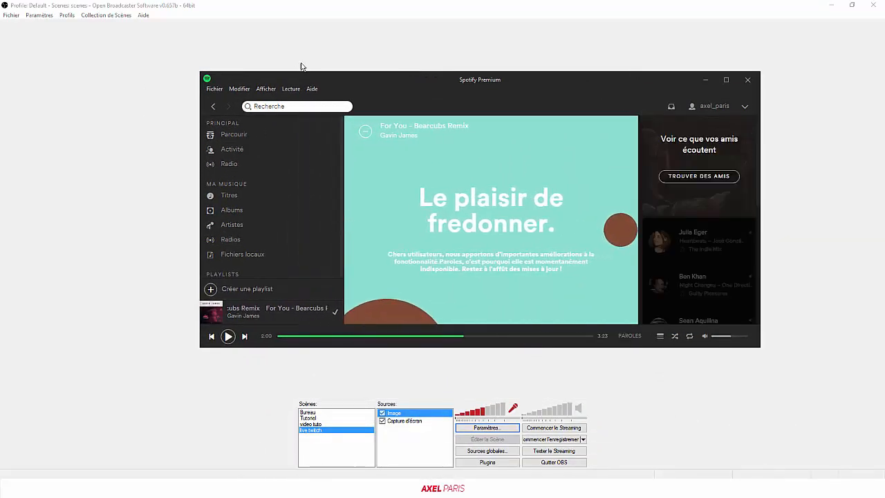
{"action": "left_click_drag", "start_coordinate": [266, 76], "coordinate": [280, 59]}
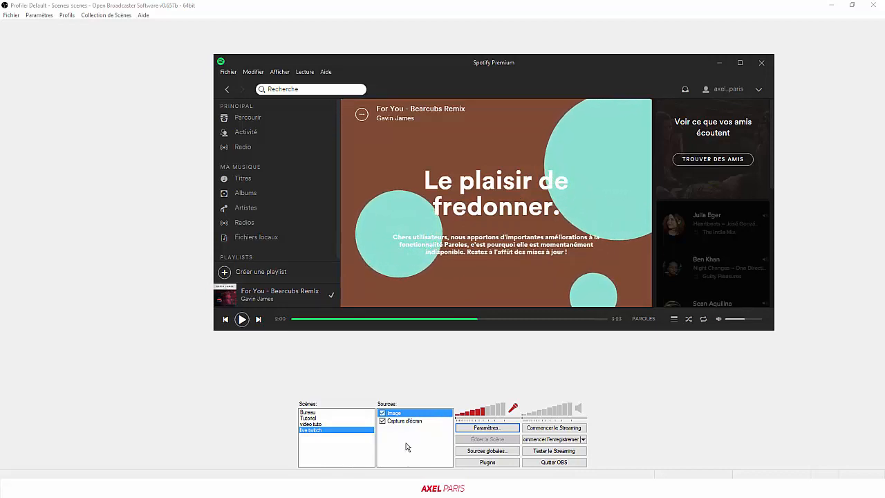
Step: Add a Capture de la fenêtre source with its default name to the live twitch scene, choosing Spotify as the window
{"action": "left_click", "coordinate": [404, 432]}
{"action": "right_click", "coordinate": [404, 433]}
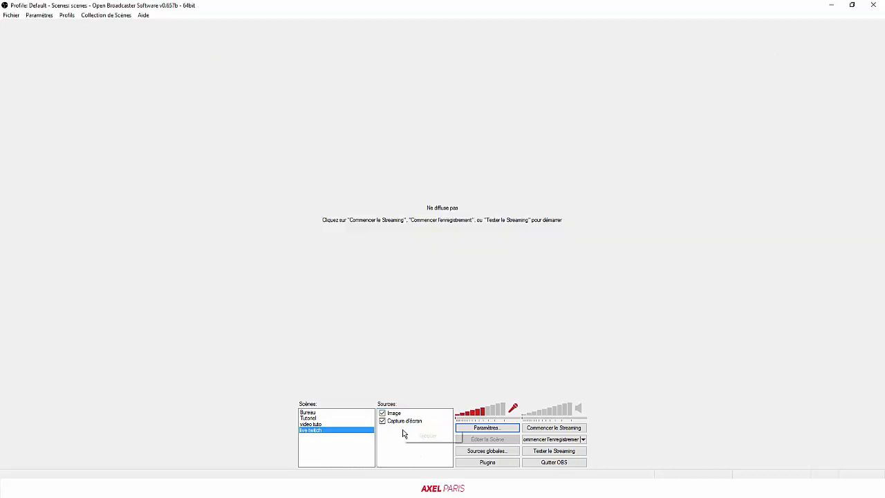
{"action": "mouse_move", "coordinate": [419, 436]}
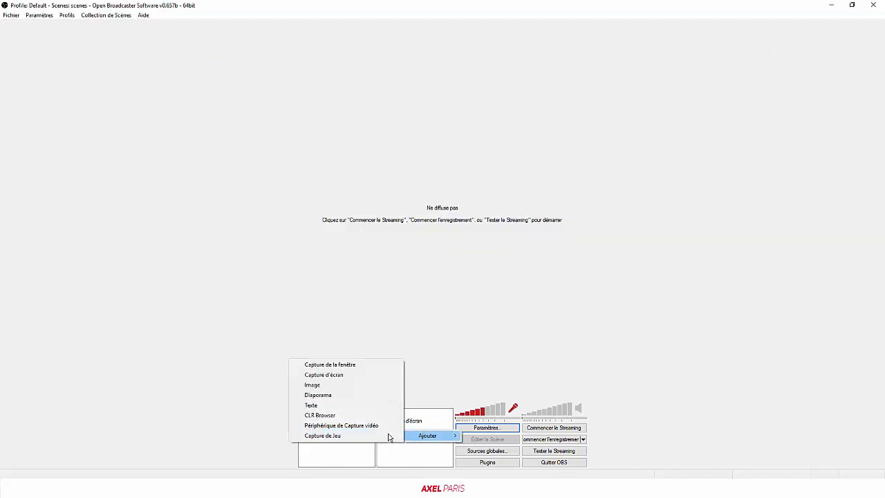
{"action": "left_click", "coordinate": [364, 365]}
{"action": "left_click", "coordinate": [475, 253]}
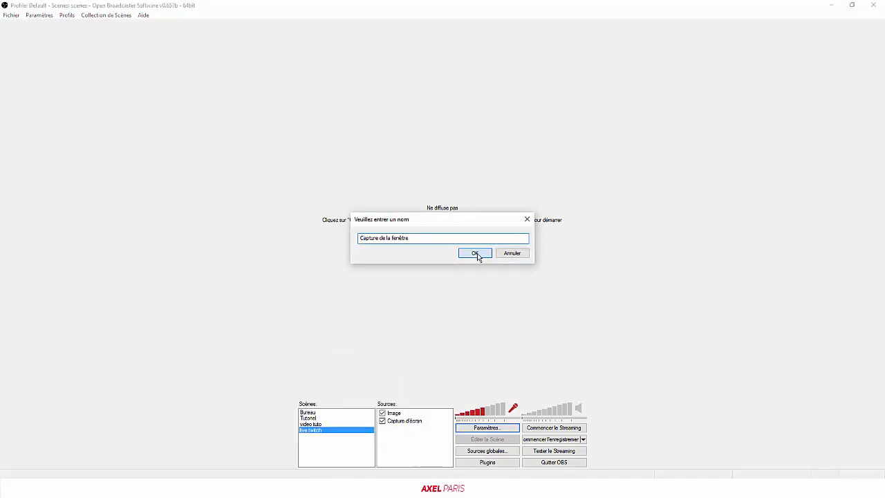
{"action": "left_click", "coordinate": [424, 131]}
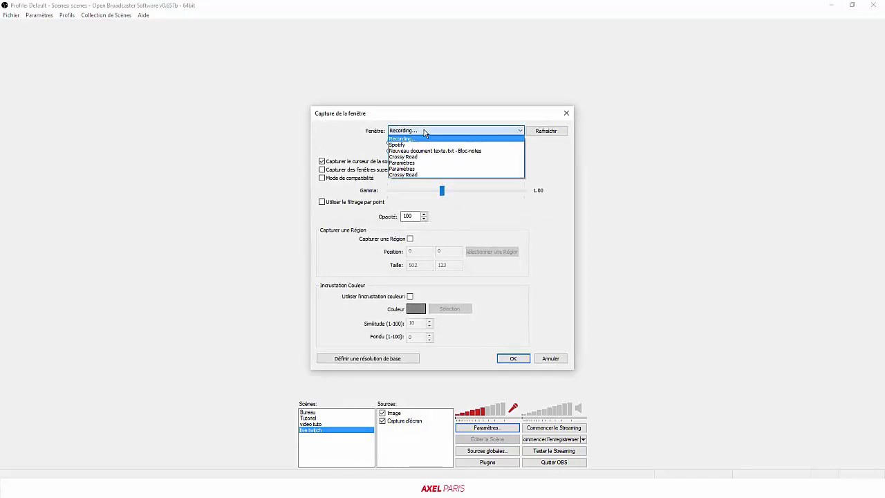
{"action": "left_click", "coordinate": [422, 144]}
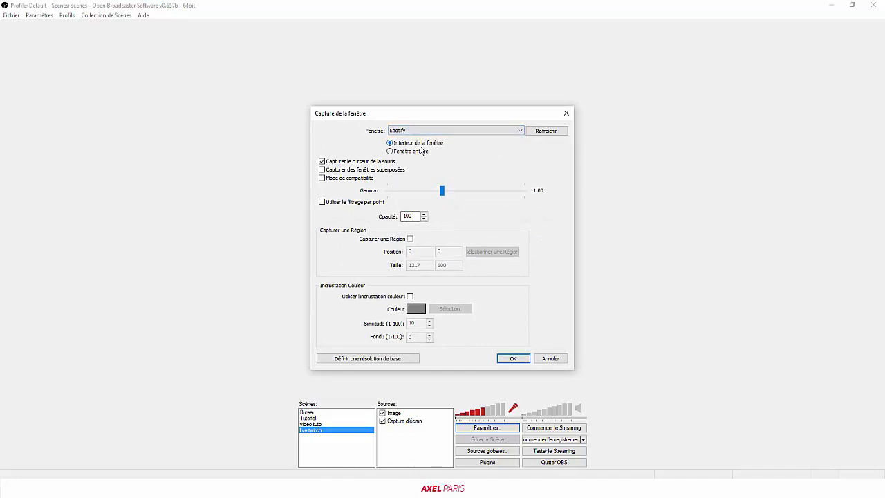
Step: Arrange the Spotify window and OBS side by side so the current-song area and capture settings are both accessible
{"action": "left_click_drag", "start_coordinate": [487, 112], "coordinate": [675, 60]}
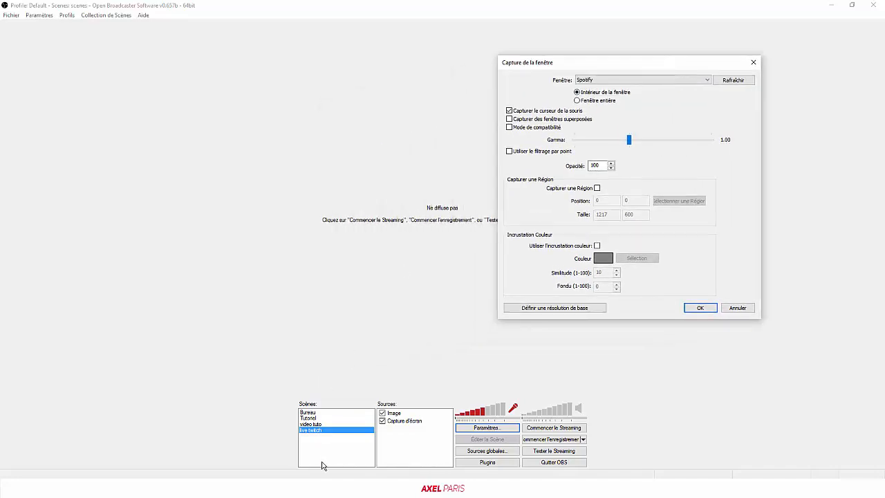
{"action": "left_click", "coordinate": [307, 487]}
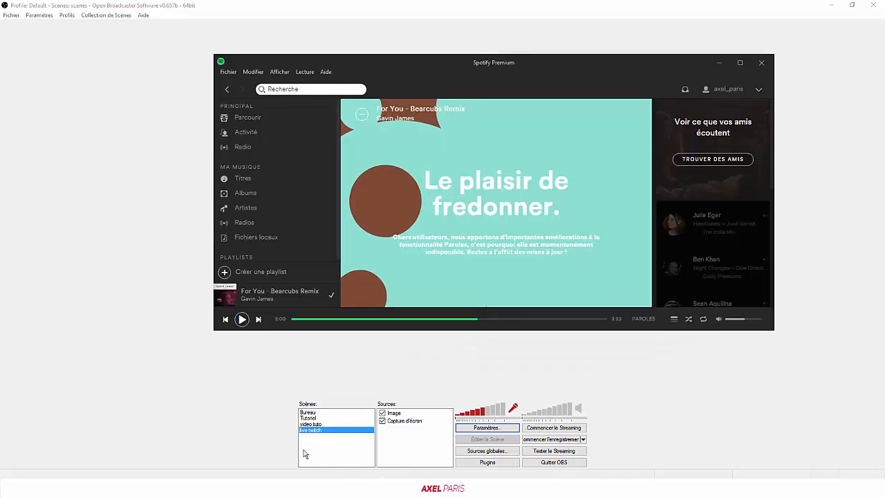
{"action": "left_click_drag", "start_coordinate": [492, 64], "coordinate": [282, 132]}
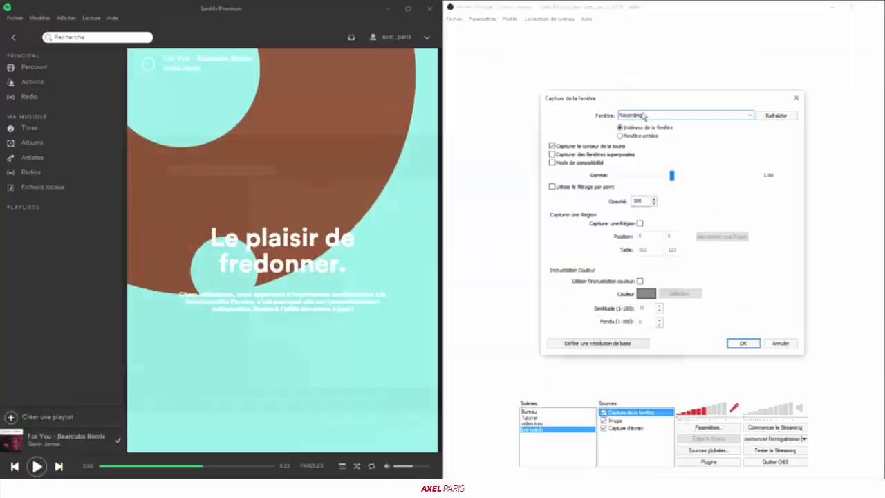
Step: Capture Spotify with a region of about 275 by 59 around the current song title at its lower-left corner, and confirm the source settings
{"action": "left_click", "coordinate": [642, 116]}
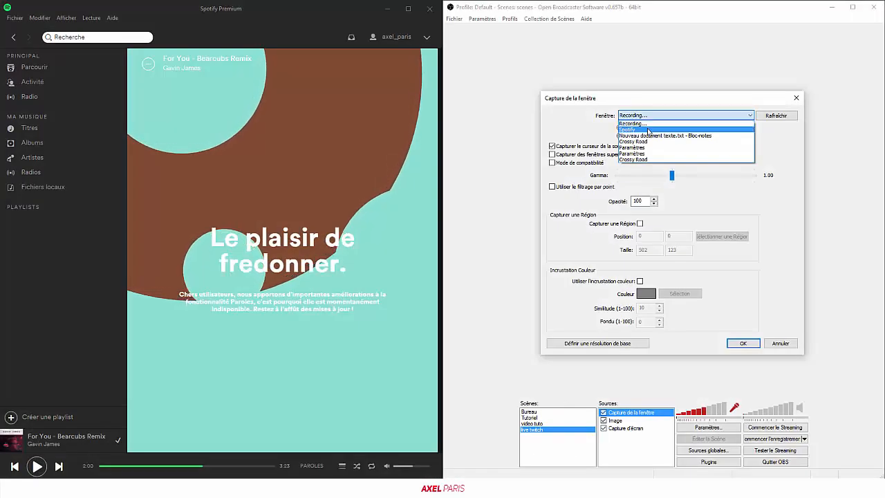
{"action": "left_click", "coordinate": [627, 130]}
{"action": "left_click", "coordinate": [640, 223]}
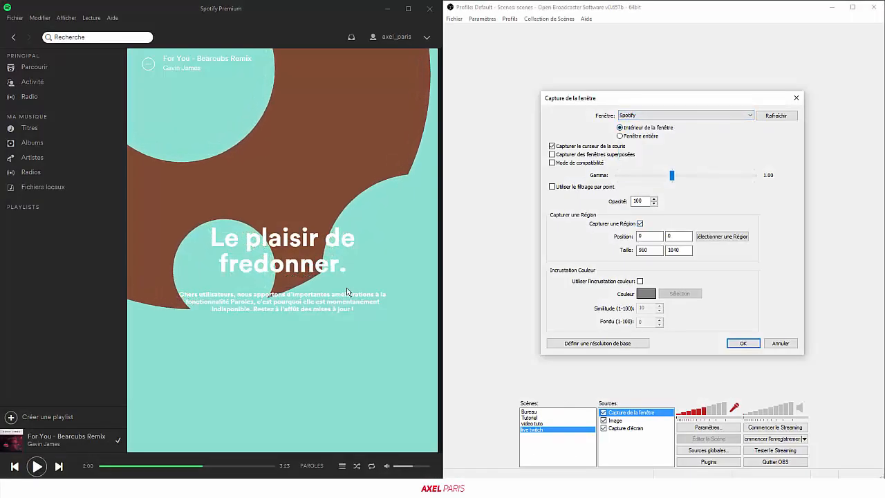
{"action": "left_click", "coordinate": [709, 237]}
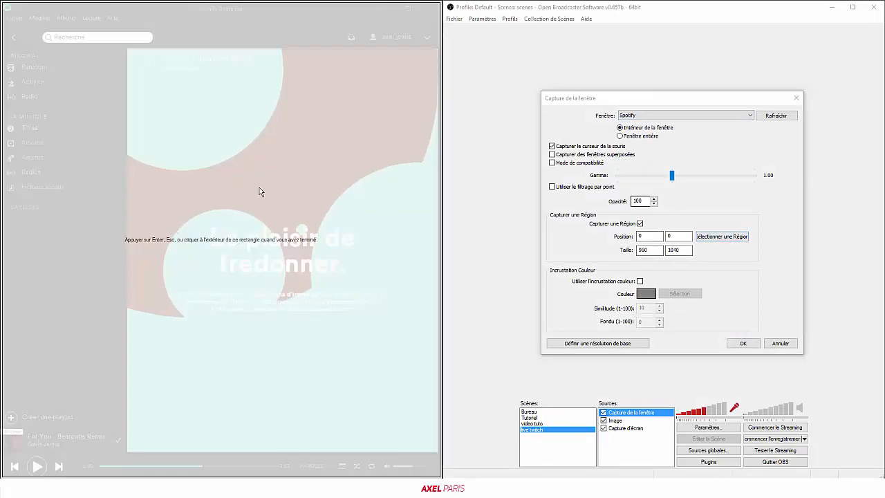
{"action": "mouse_move", "coordinate": [2, 477]}
{"action": "left_mouse_down"}
{"action": "mouse_move", "coordinate": [196, 391]}
{"action": "mouse_move", "coordinate": [115, 449]}
{"action": "left_mouse_up"}
{"action": "left_click_drag", "start_coordinate": [68, 467], "coordinate": [62, 445]}
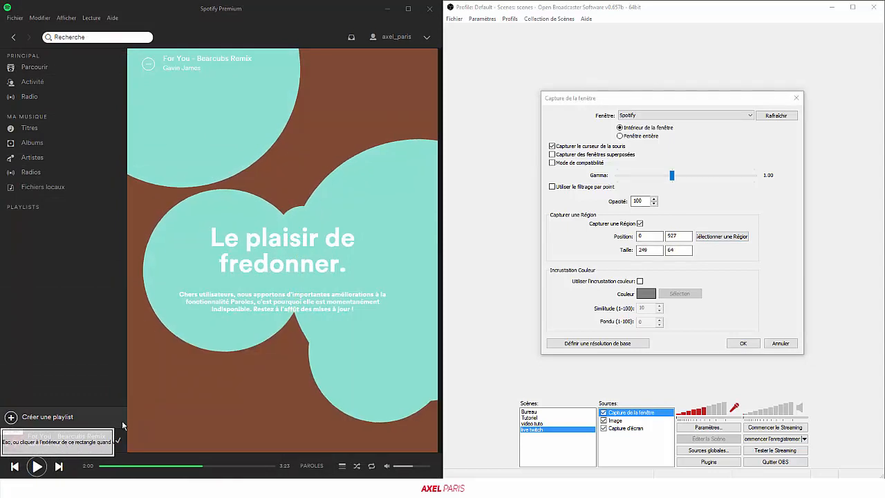
{"action": "mouse_move", "coordinate": [114, 430]}
{"action": "left_mouse_down"}
{"action": "mouse_move", "coordinate": [126, 430]}
{"action": "mouse_move", "coordinate": [119, 452]}
{"action": "mouse_move", "coordinate": [108, 428]}
{"action": "left_mouse_up"}
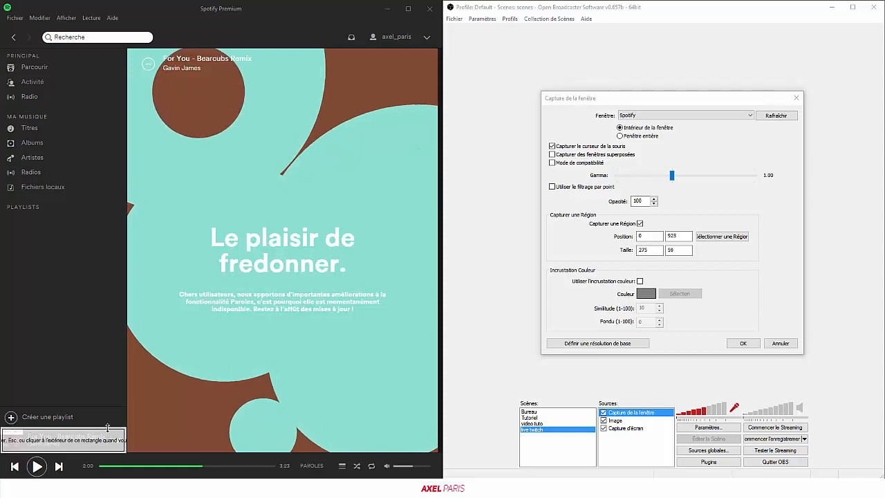
{"action": "left_click", "coordinate": [748, 344]}
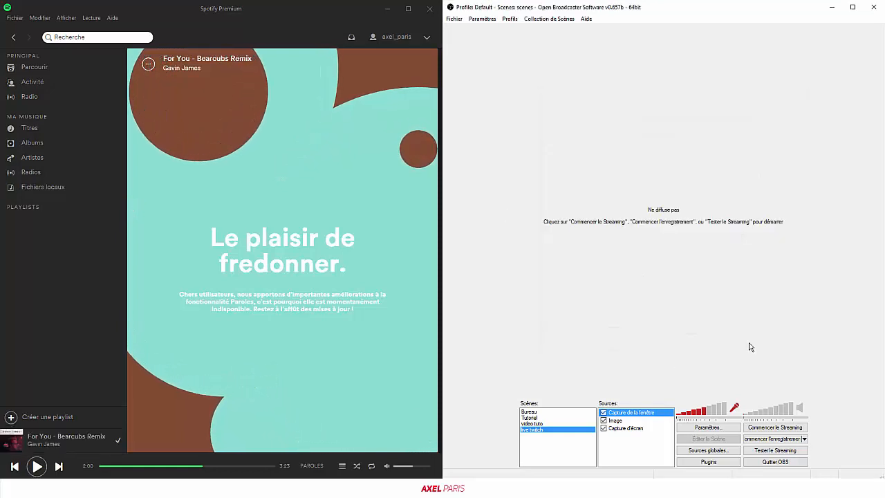
Step: Start a recording to preview the live twitch scene, minimise Spotify and maximise the OBS window
{"action": "left_click", "coordinate": [774, 438]}
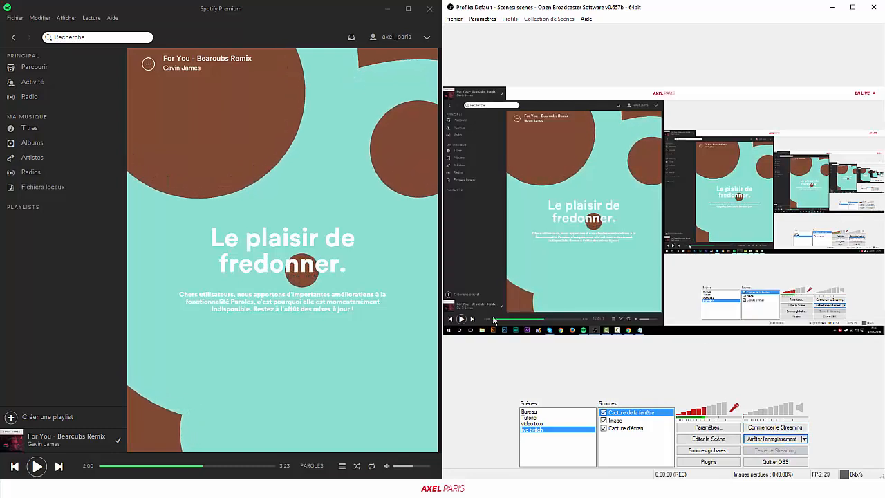
{"action": "left_click", "coordinate": [387, 9]}
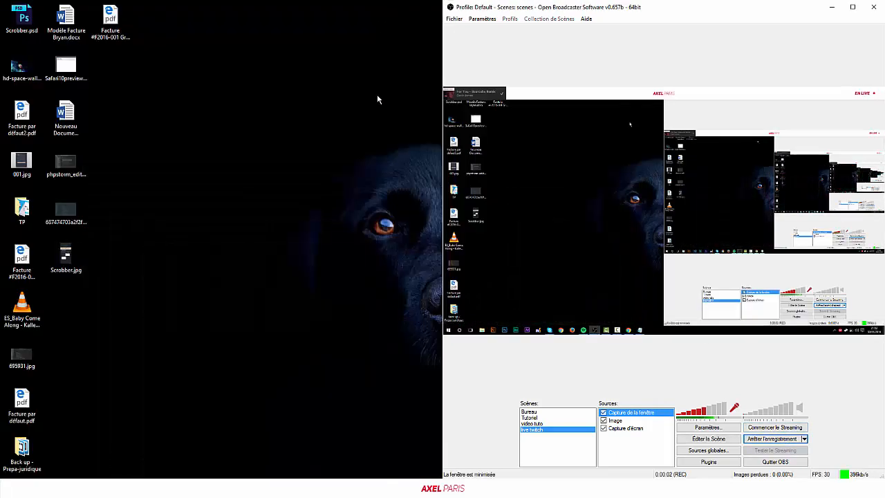
{"action": "left_click", "coordinate": [852, 7]}
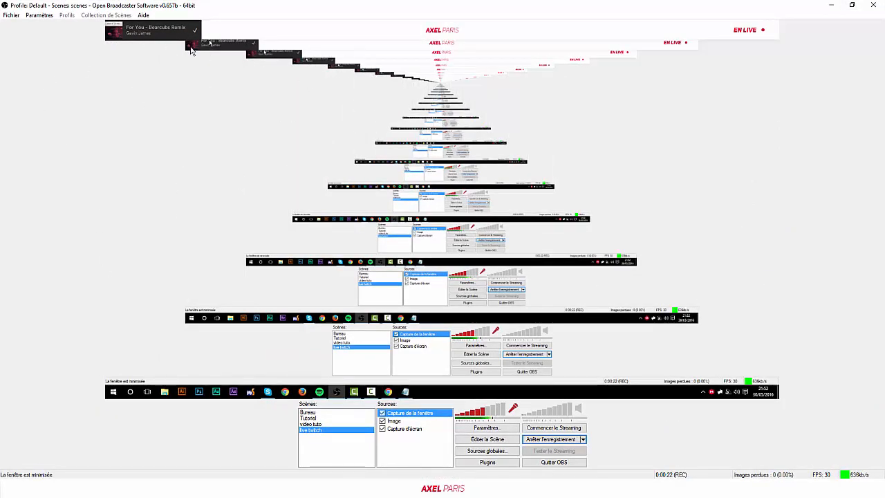
Step: Align the Capture de la fenêtre source with the lower edge of the scene and stop the recording
{"action": "right_click", "coordinate": [429, 413]}
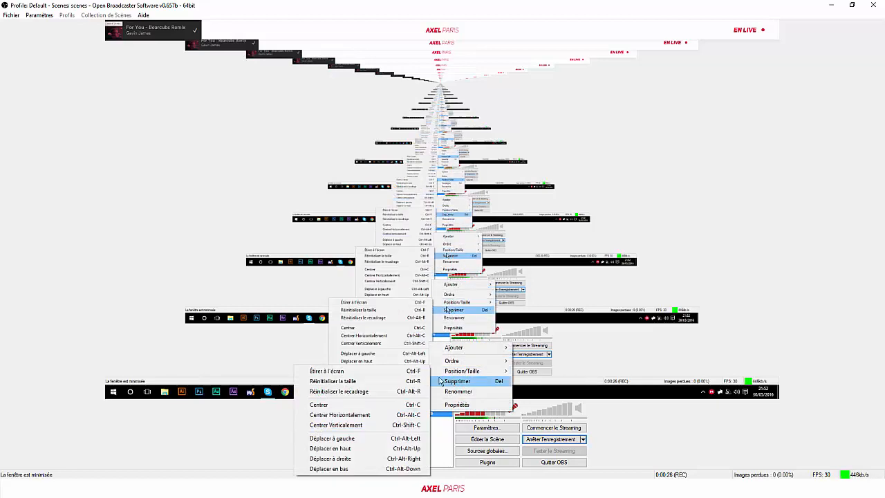
{"action": "mouse_move", "coordinate": [463, 371]}
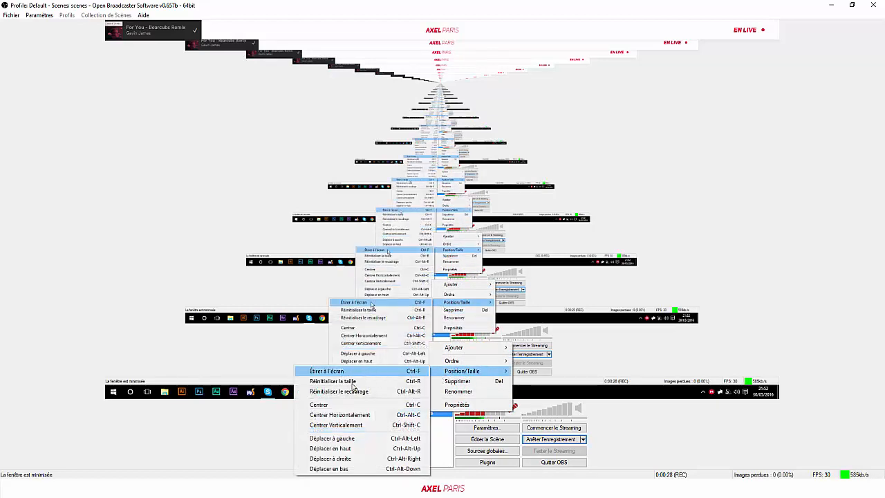
{"action": "left_click", "coordinate": [359, 469]}
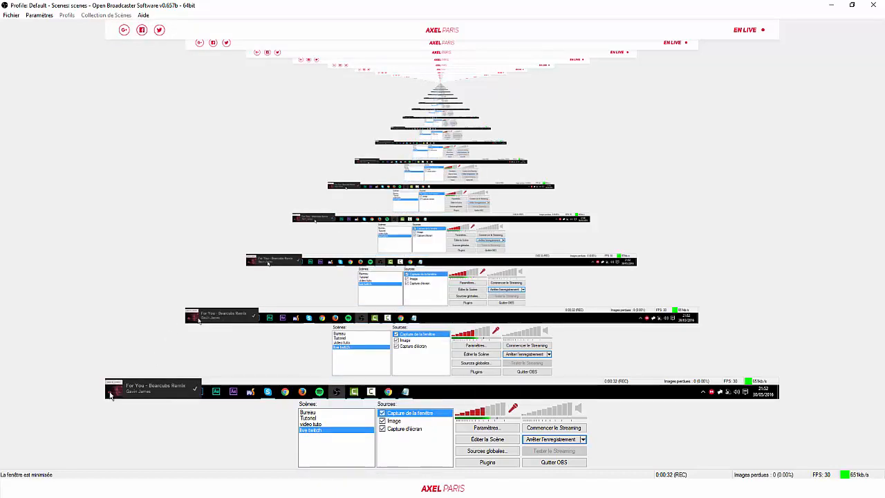
{"action": "left_click", "coordinate": [539, 443]}
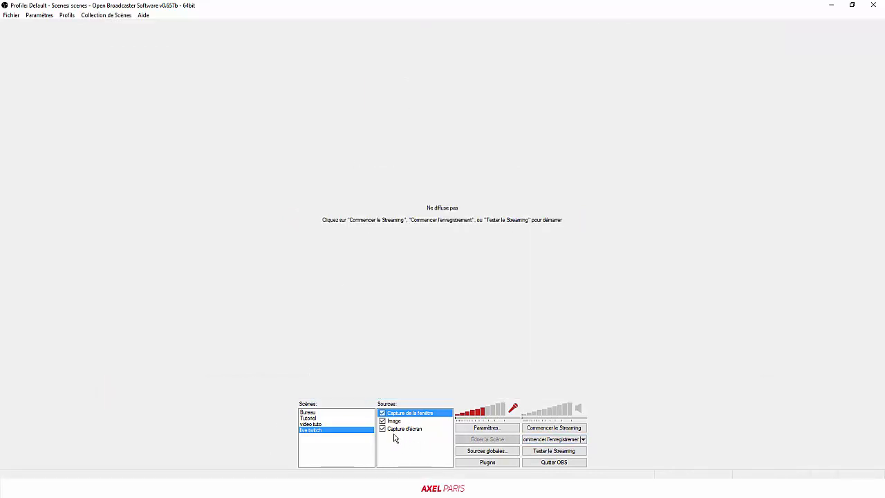
Step: Enable CBR in the video encoding settings and set the maximum bitrate to 1000 kb/s
{"action": "left_click", "coordinate": [40, 15]}
{"action": "left_click", "coordinate": [30, 25]}
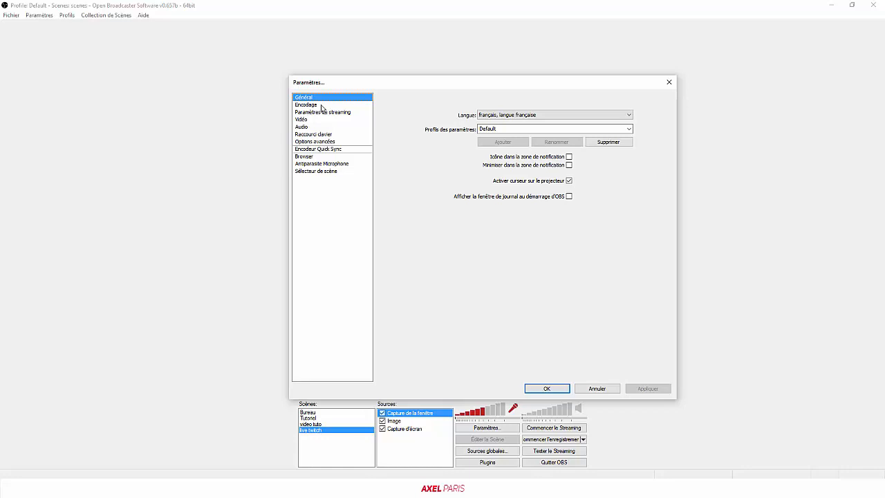
{"action": "left_click", "coordinate": [322, 106]}
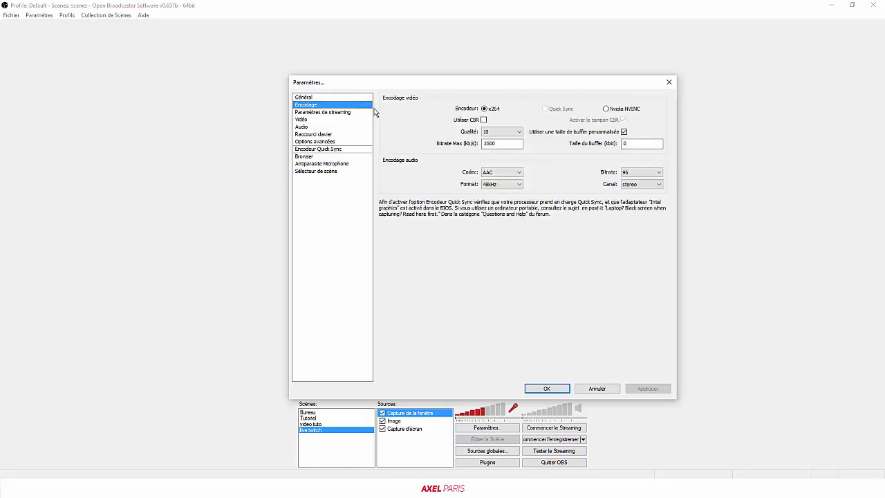
{"action": "left_click", "coordinate": [484, 120]}
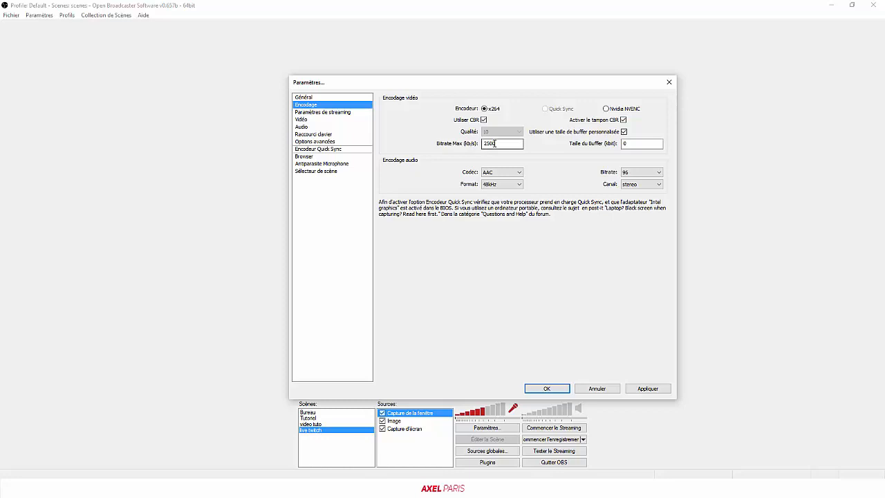
{"action": "mouse_move", "coordinate": [499, 146]}
{"action": "left_click_drag", "start_coordinate": [502, 143], "coordinate": [476, 144]}
{"action": "type", "text": "1000"}
{"action": "mouse_move", "coordinate": [500, 144]}
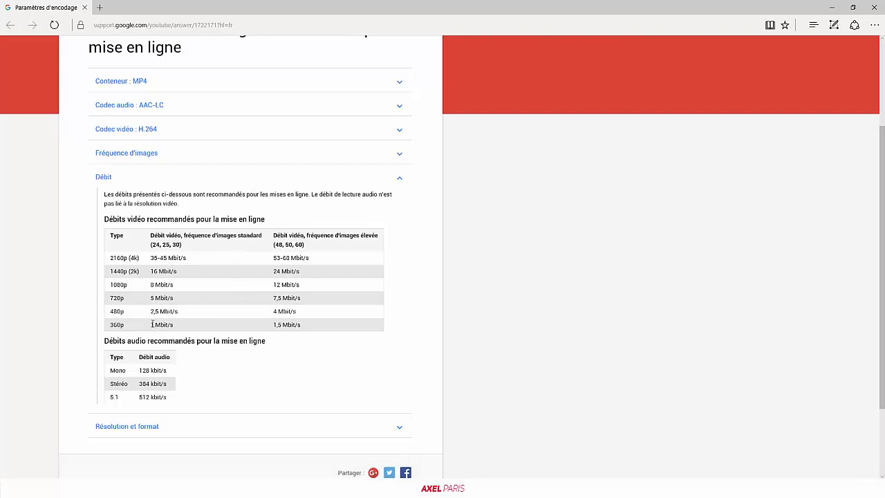
Step: Examine the recommended video bitrate for 360p on the YouTube encoding help page
{"action": "left_click_drag", "start_coordinate": [152, 324], "coordinate": [179, 323]}
{"action": "left_click_drag", "start_coordinate": [125, 325], "coordinate": [113, 326]}
{"action": "left_click", "coordinate": [124, 328]}
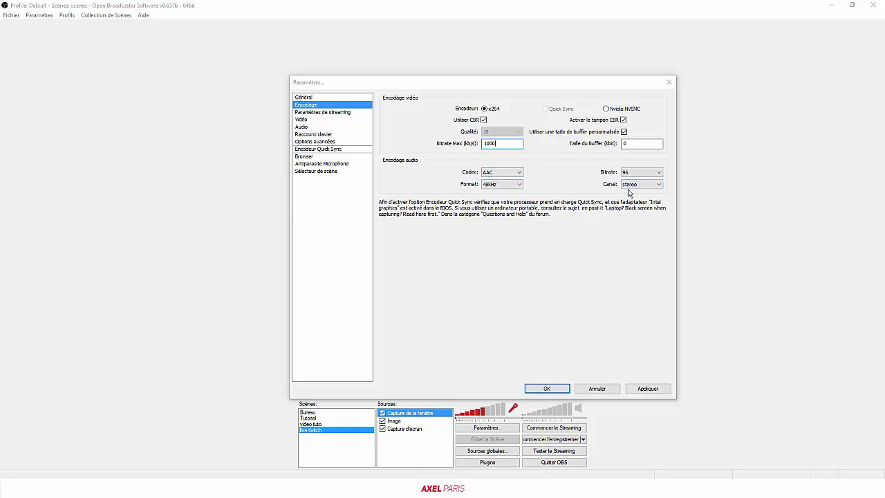
Step: Save the encoding changes and, in the streaming settings, select Stream en Direct as the mode with Twitch as the stream service
{"action": "left_click", "coordinate": [326, 112]}
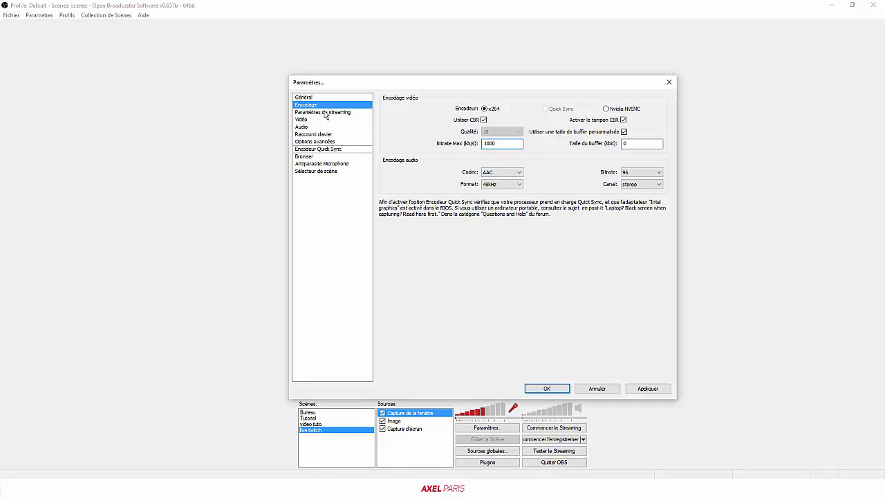
{"action": "left_click", "coordinate": [408, 274]}
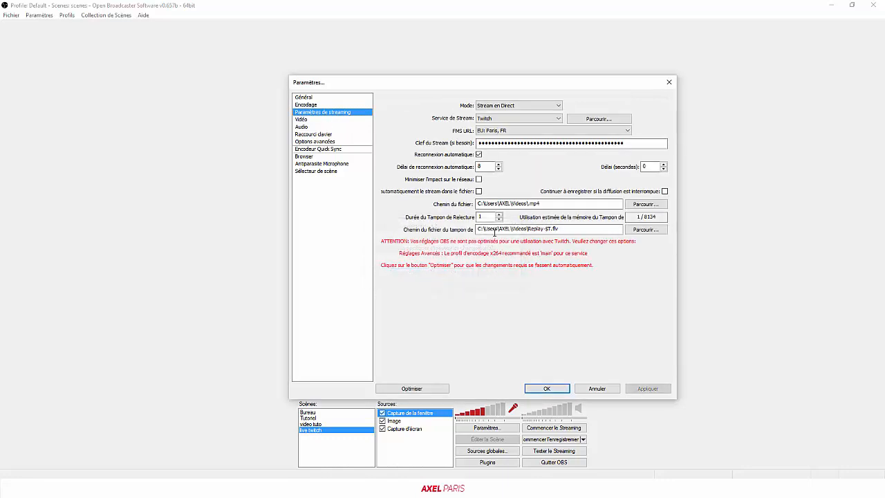
{"action": "left_click", "coordinate": [507, 107]}
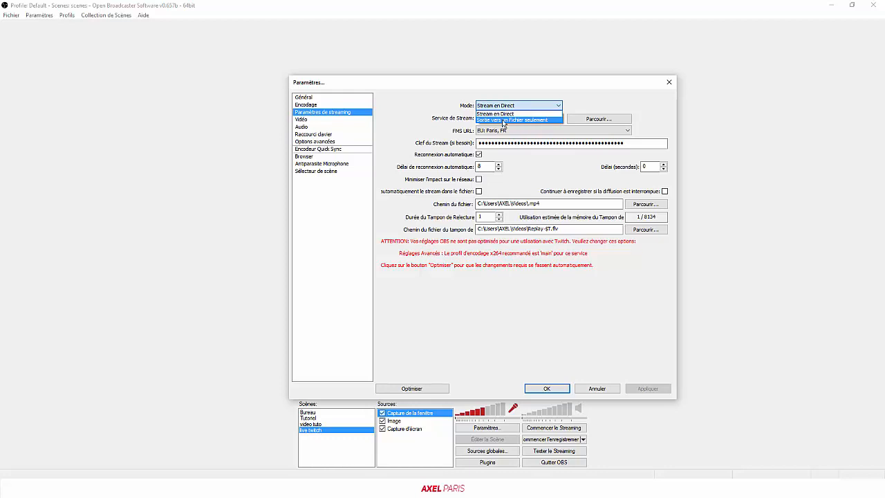
{"action": "left_click", "coordinate": [503, 115]}
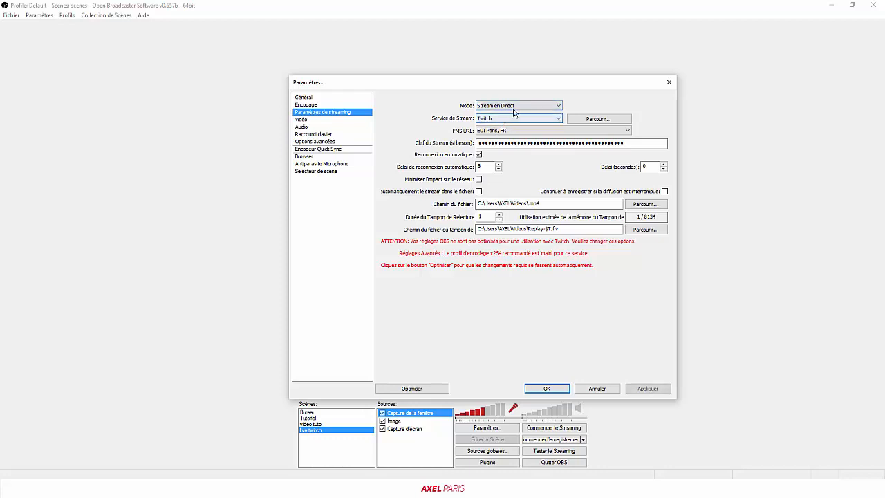
{"action": "left_click", "coordinate": [520, 119]}
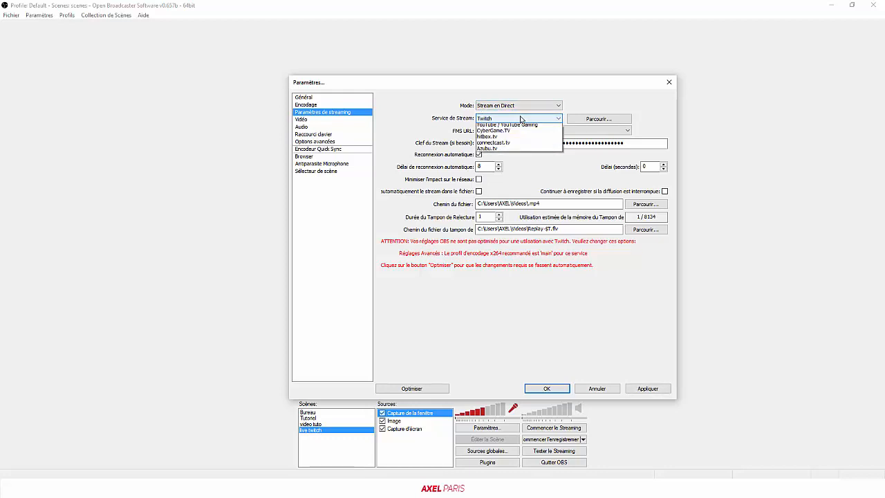
{"action": "left_click", "coordinate": [570, 138]}
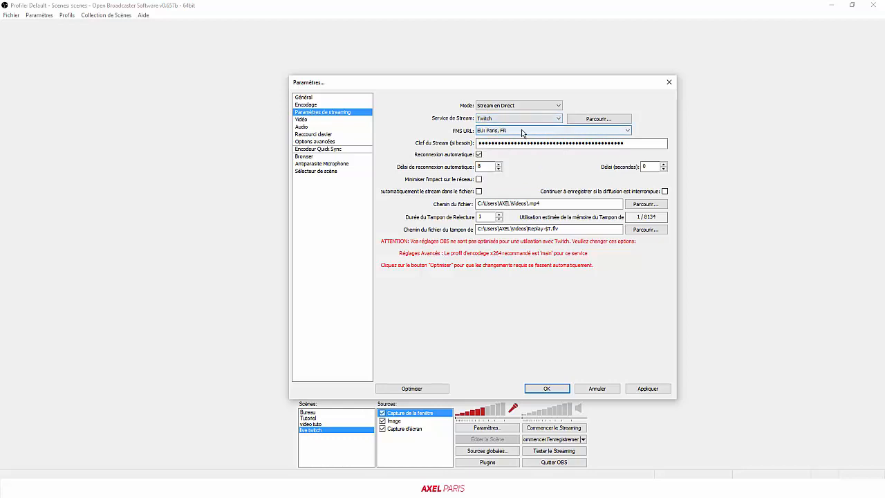
Step: Enable Minimiser l'impact sur le réseau in the streaming settings and apply the changes
{"action": "left_click", "coordinate": [487, 145]}
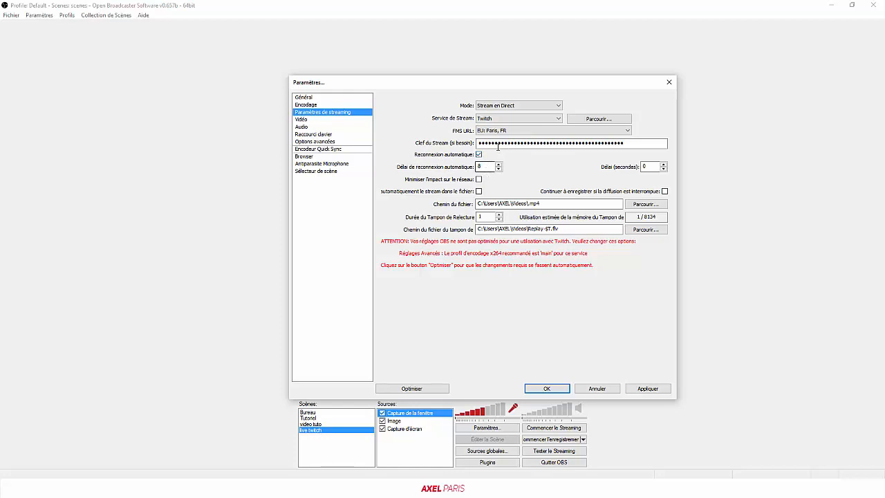
{"action": "left_click", "coordinate": [478, 179]}
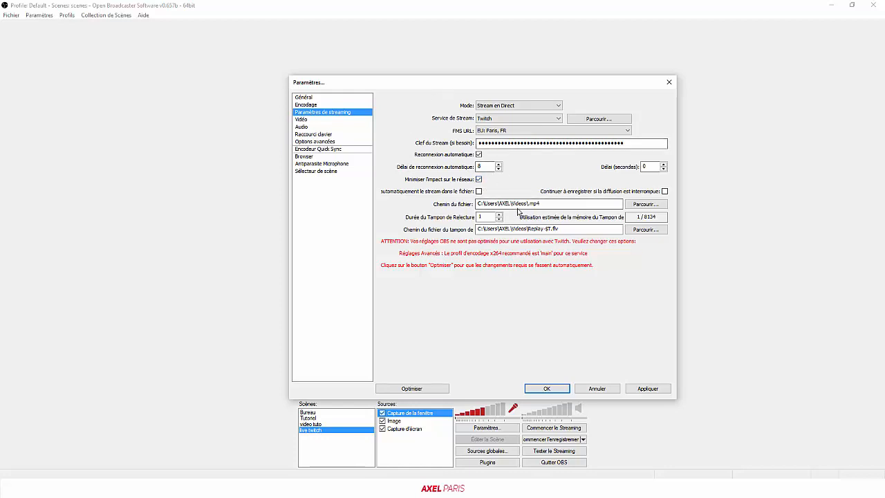
{"action": "mouse_move", "coordinate": [546, 205]}
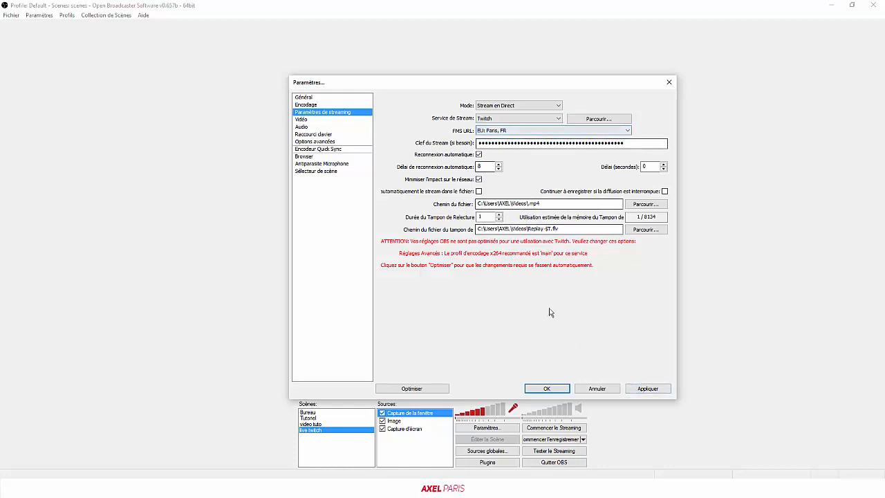
{"action": "left_click", "coordinate": [662, 390]}
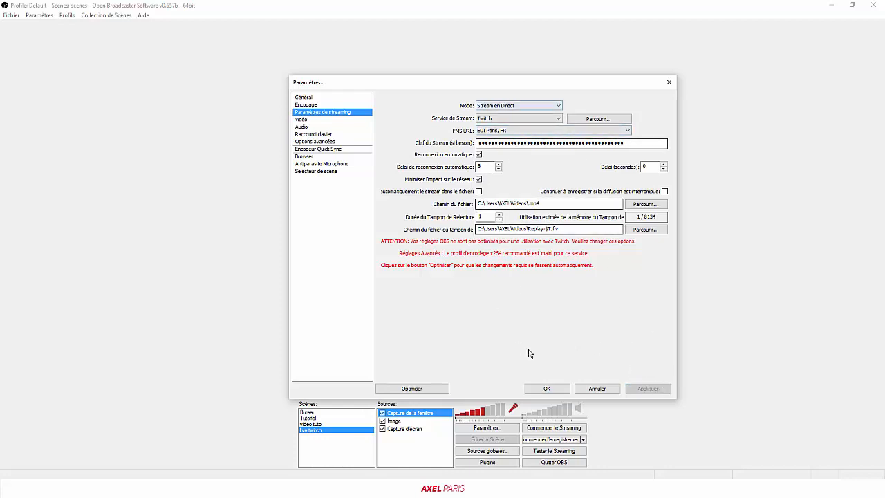
Step: Review the video downscale resolutions, the audio devices, and the hotkey and Browser settings without changing them
{"action": "left_click", "coordinate": [326, 120]}
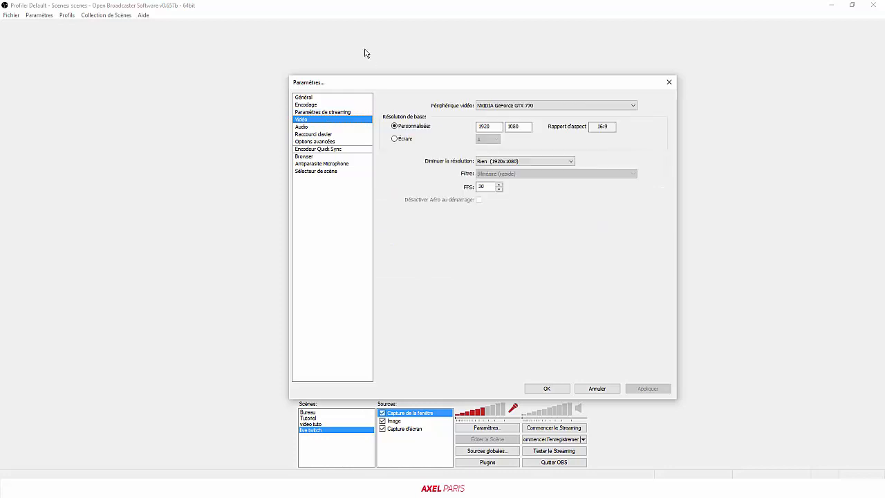
{"action": "left_click", "coordinate": [530, 166]}
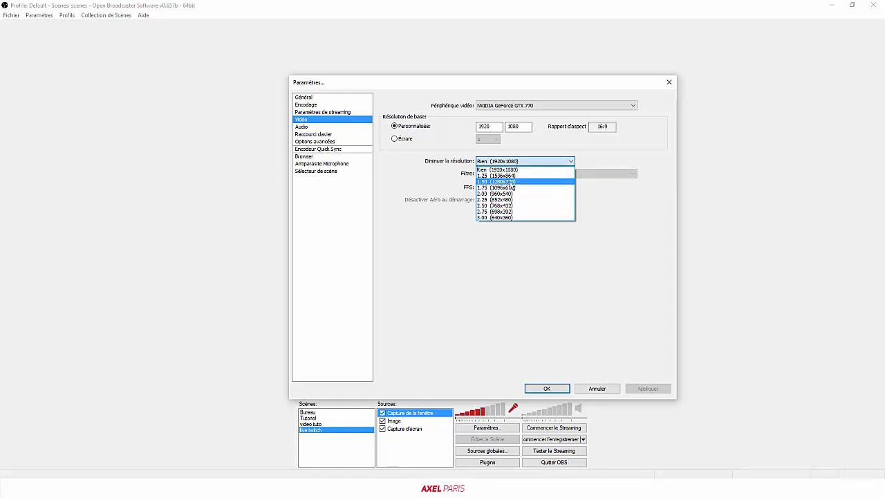
{"action": "left_click", "coordinate": [328, 136]}
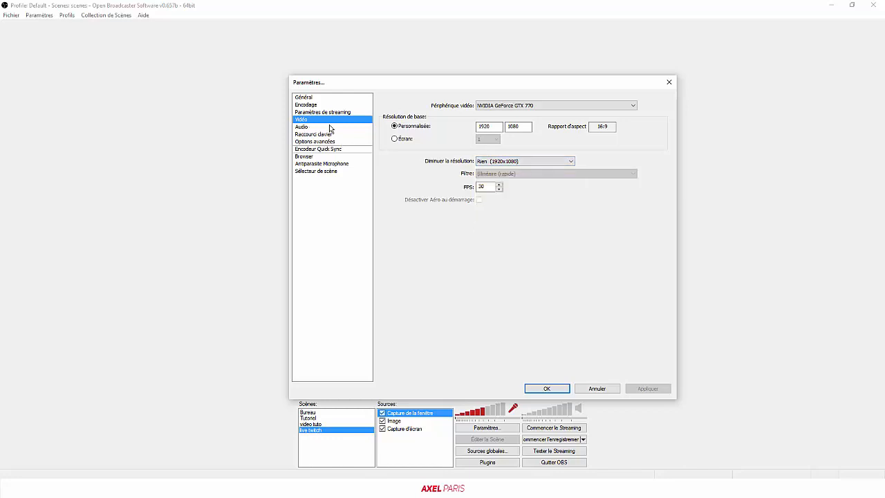
{"action": "left_click", "coordinate": [331, 127]}
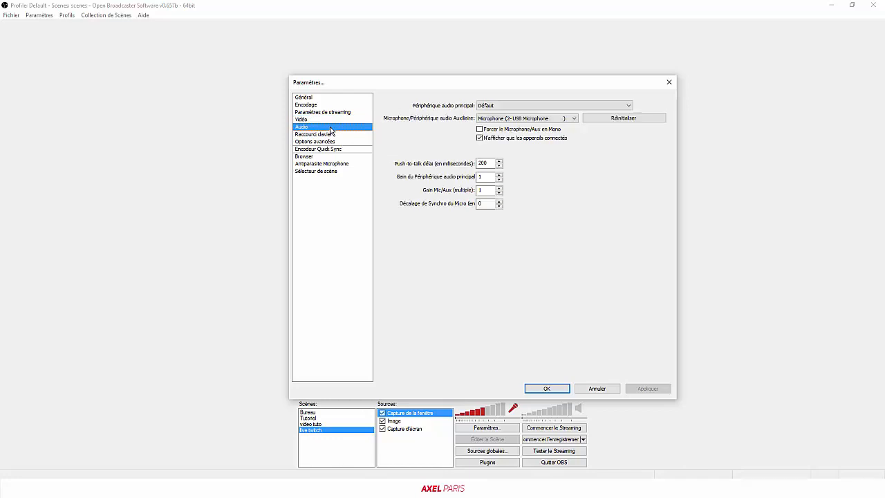
{"action": "left_click", "coordinate": [330, 134]}
{"action": "left_click", "coordinate": [326, 157]}
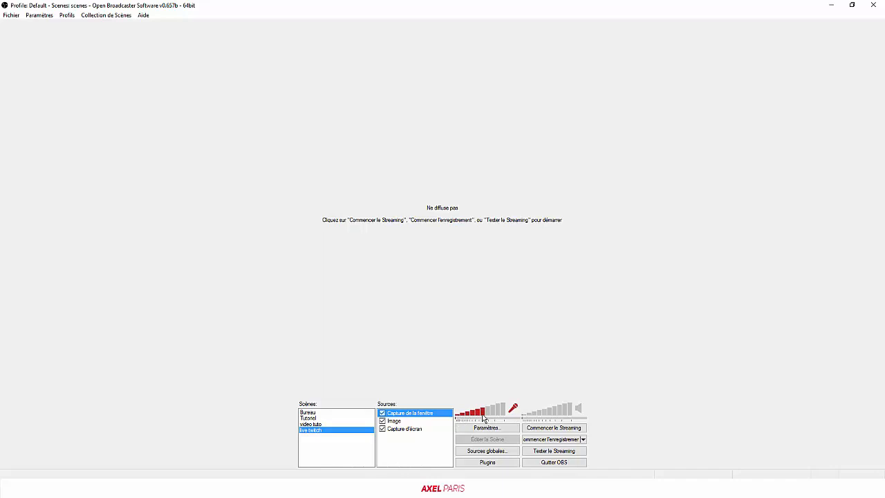
Step: Set the microphone volume to slightly above half, and mute and unmute the microphone
{"action": "left_click_drag", "start_coordinate": [466, 414], "coordinate": [487, 418]}
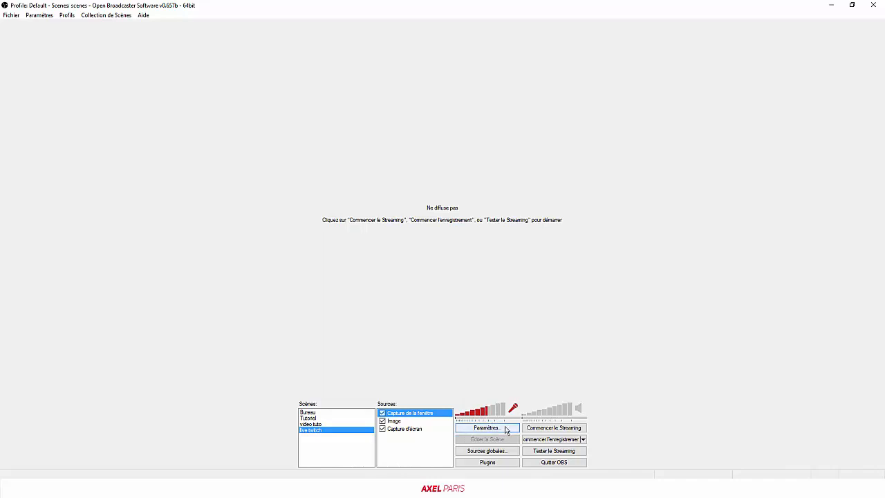
{"action": "left_click", "coordinate": [513, 409]}
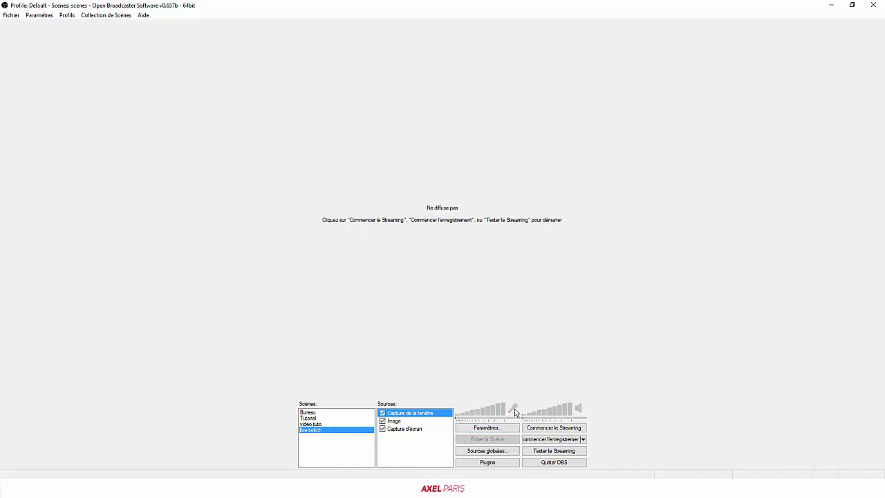
{"action": "left_click", "coordinate": [514, 412]}
Step: Raise the desktop audio from mute to a low volume and start a streaming test
{"action": "left_click", "coordinate": [536, 415]}
{"action": "left_click", "coordinate": [553, 451]}
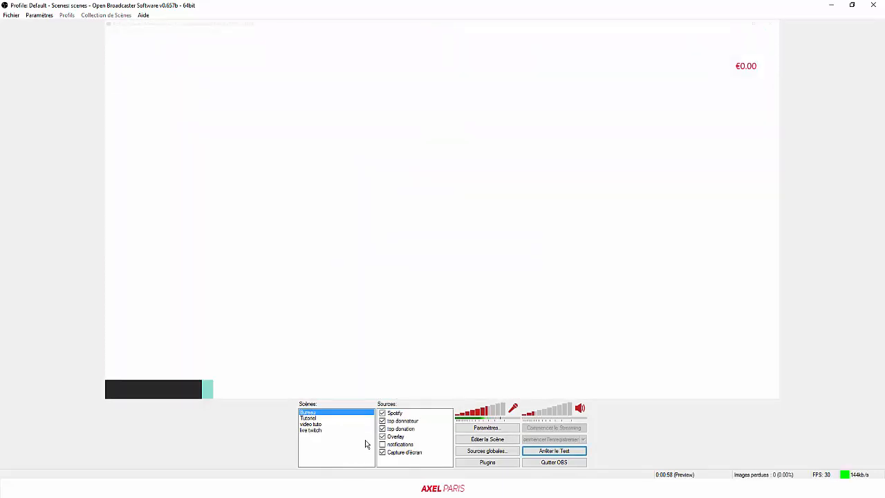